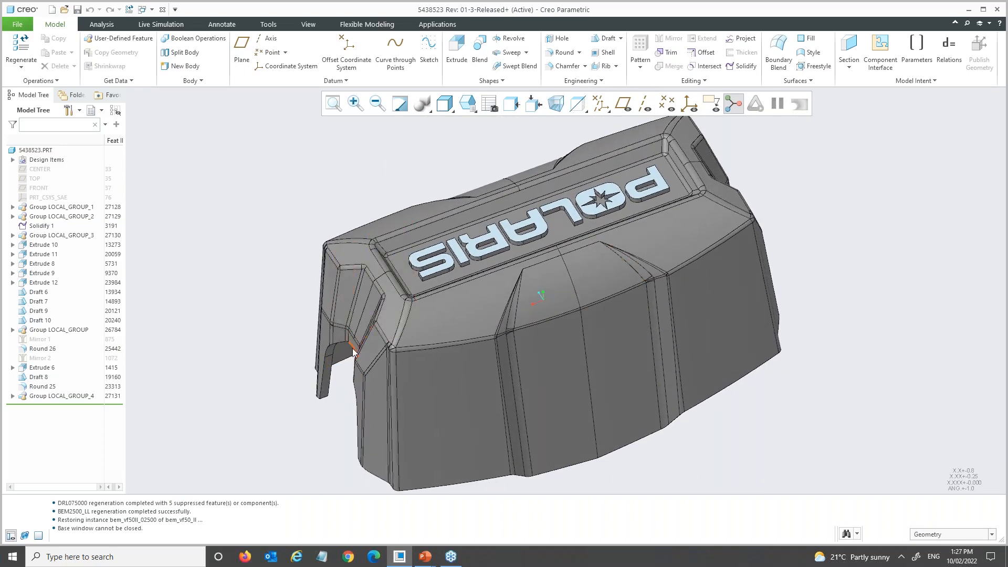
Create a manufacturing model of the Mold cavity sub-type named MOLD.
{"action": "scroll", "coordinate": [356, 335], "scroll_direction": "up", "scroll_amount": 1}
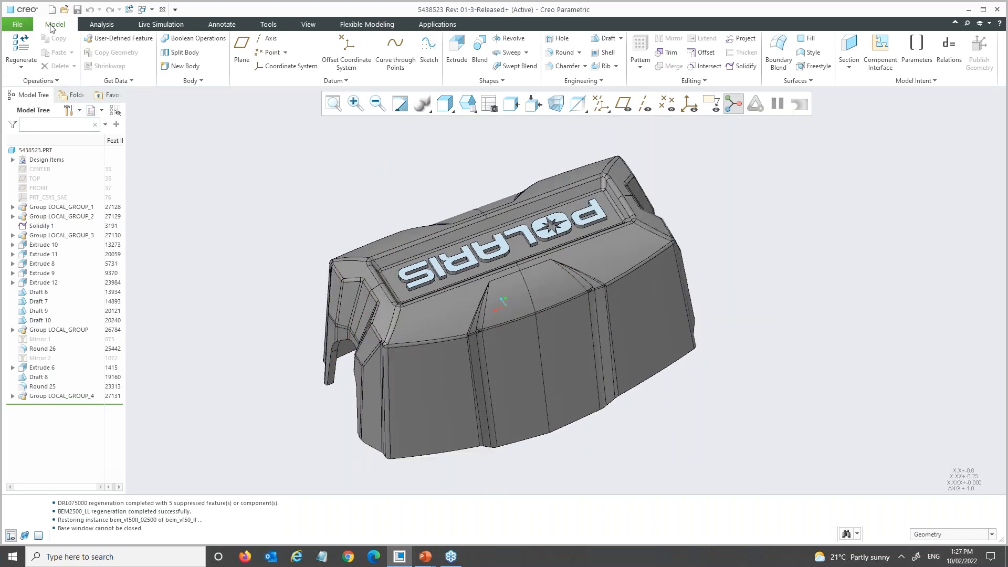
{"action": "left_click", "coordinate": [52, 10]}
{"action": "left_click", "coordinate": [441, 241]}
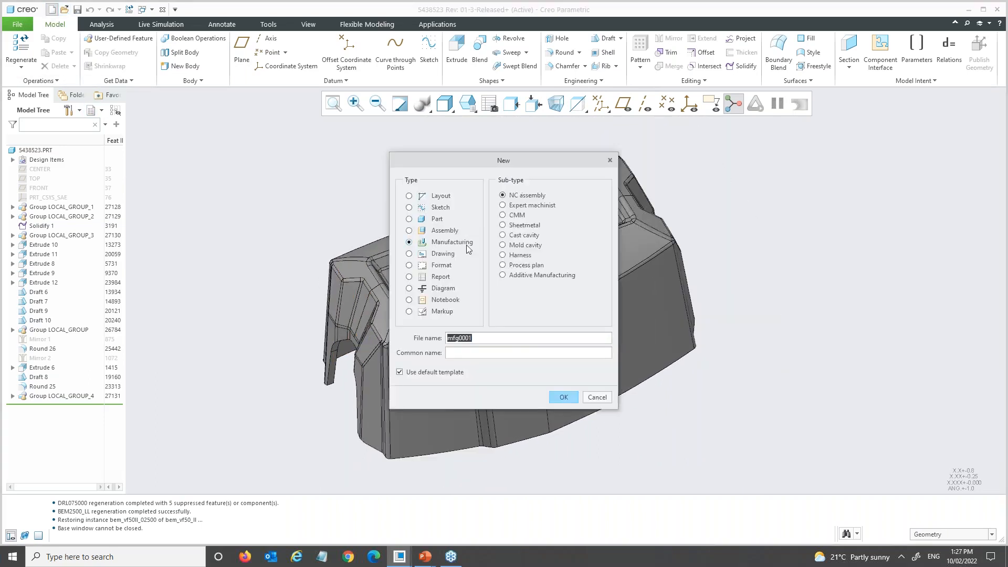
{"action": "type", "text": "m"}
{"action": "key", "text": "BackSpace"}
{"action": "type", "text": "MOLD"}
{"action": "left_click", "coordinate": [563, 397]}
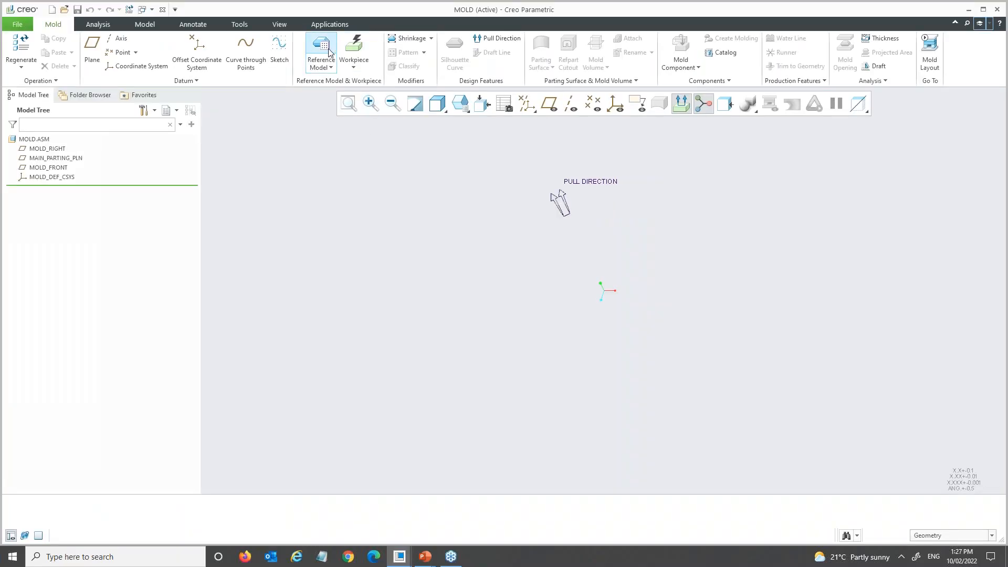
Load 5438523.prt as the reference model MOLD_REF, merged by reference, and preview its placement in the layout.
{"action": "type", "text": "523"}
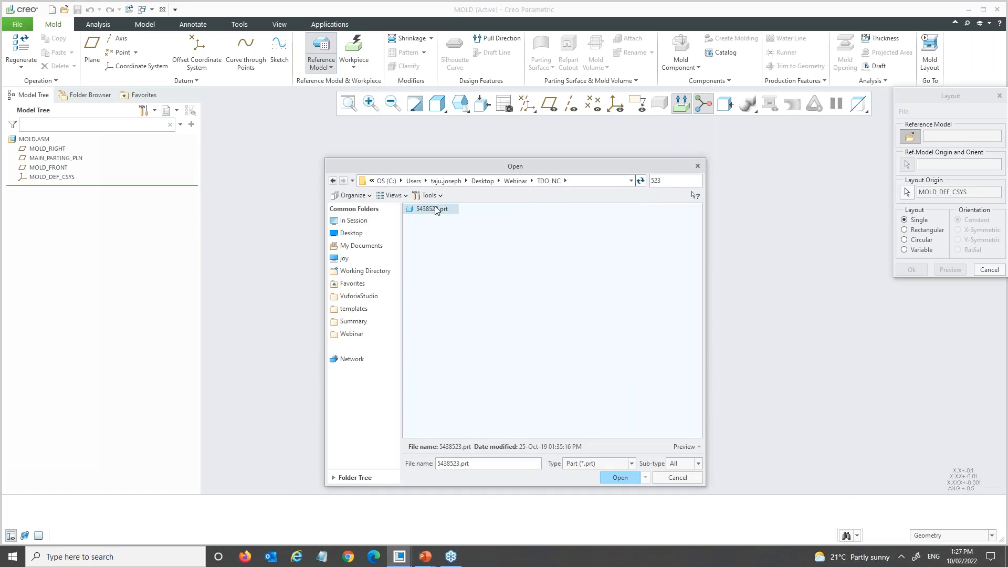
{"action": "double_click", "coordinate": [435, 210]}
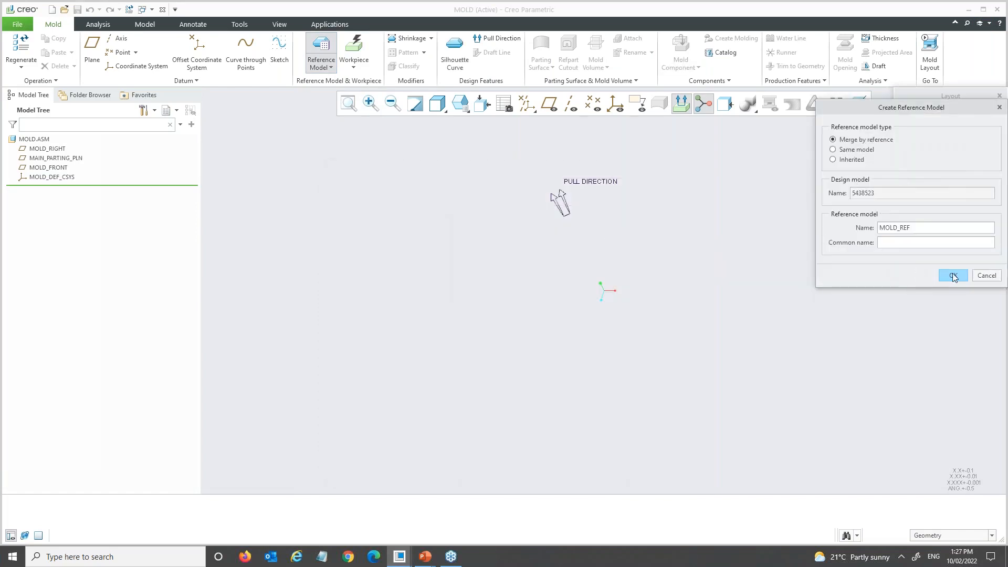
{"action": "left_click", "coordinate": [941, 271]}
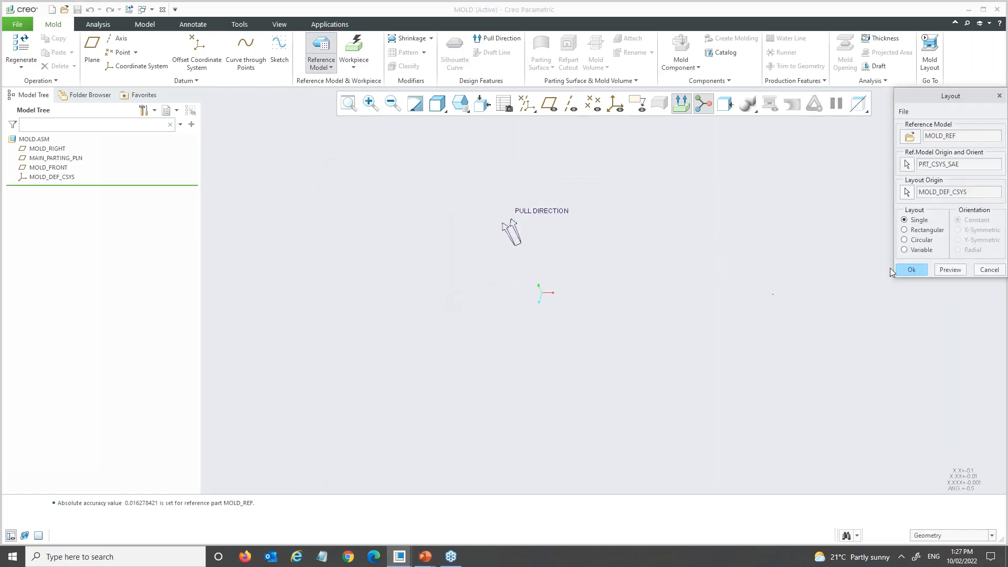
{"action": "left_click", "coordinate": [951, 269]}
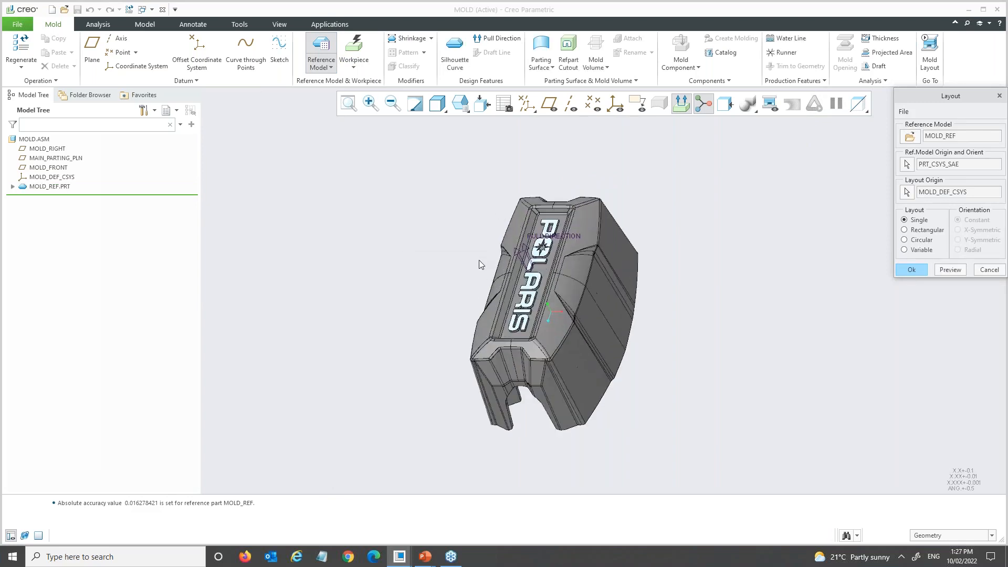
Preview the reference model in a rectangular layout of 2 by 2 cavities and a circular layout of 4 cavities.
{"action": "scroll", "coordinate": [669, 251], "scroll_direction": "up", "scroll_amount": 1}
{"action": "left_click", "coordinate": [919, 232]}
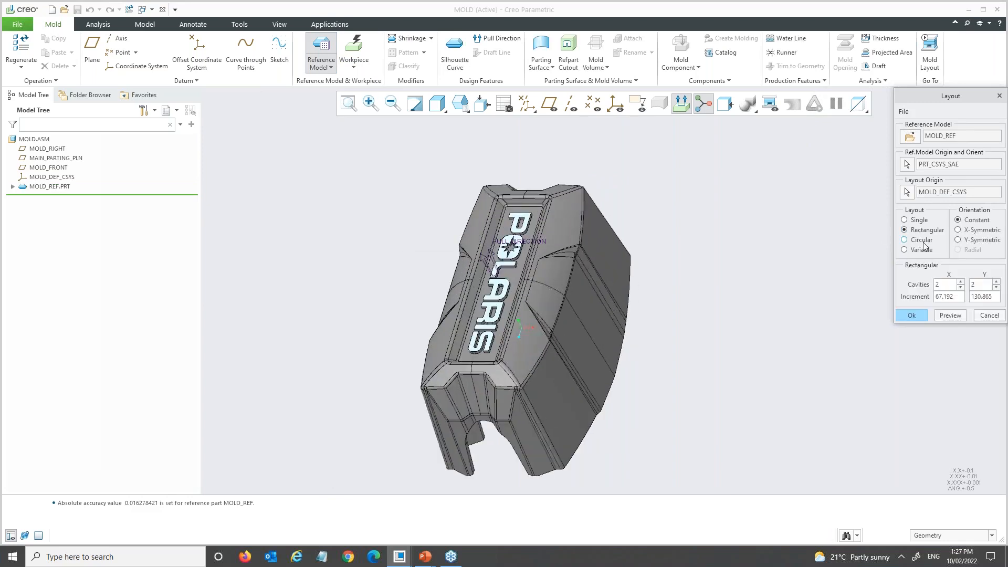
{"action": "left_click", "coordinate": [947, 313]}
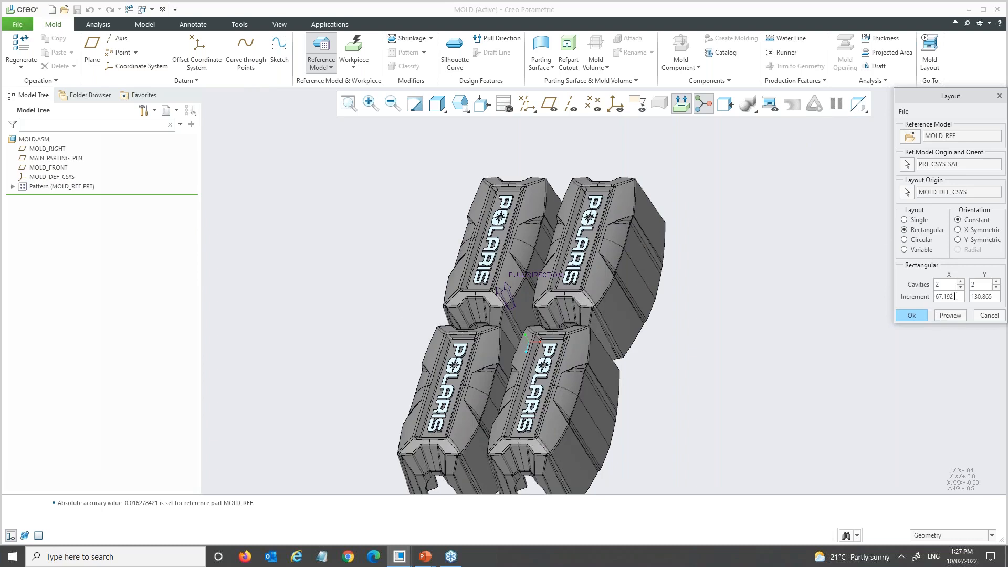
{"action": "left_click", "coordinate": [915, 241]}
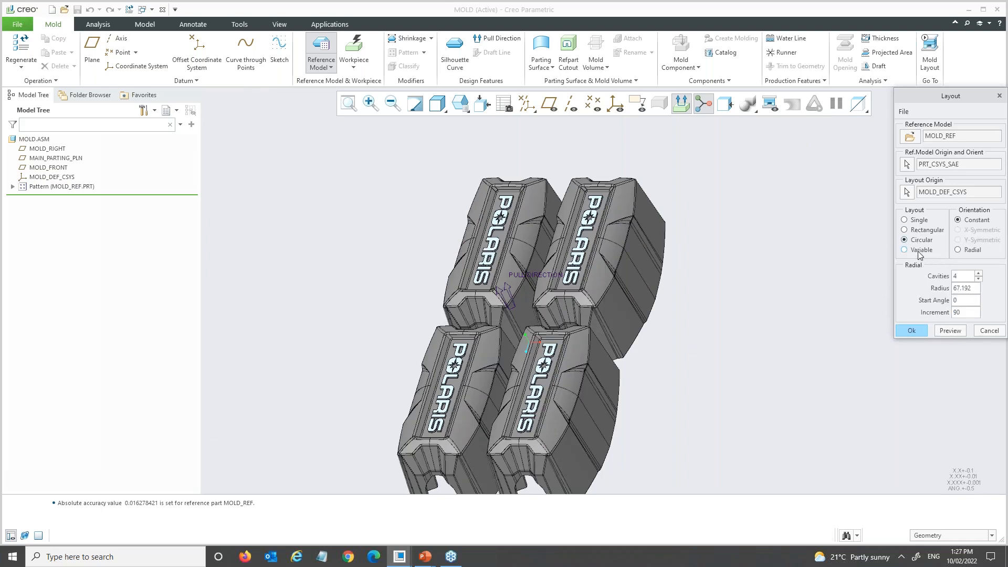
{"action": "left_click", "coordinate": [947, 331]}
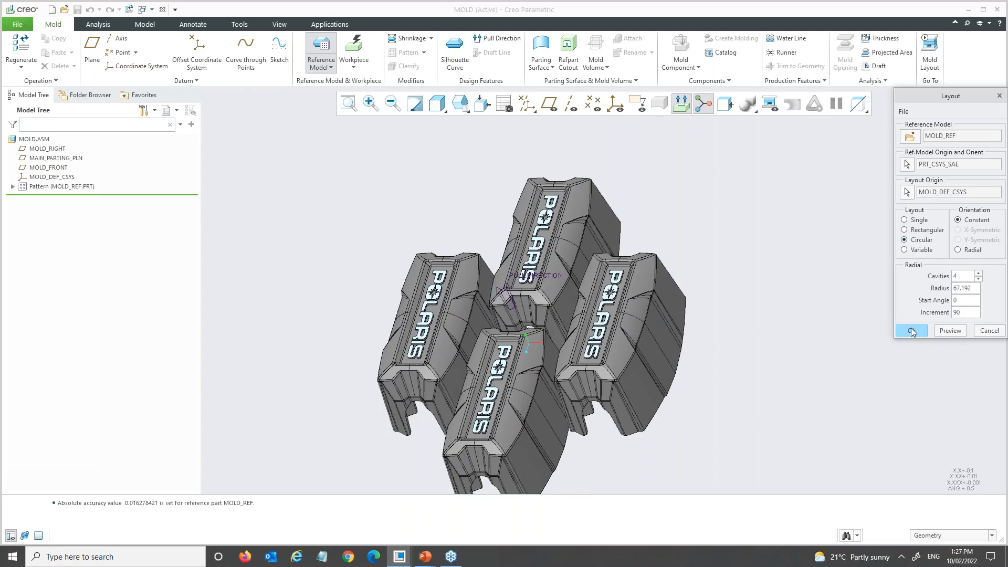
Place the reference model with the Single cavity layout and accept the accuracy change.
{"action": "left_click", "coordinate": [918, 220]}
{"action": "left_click", "coordinate": [911, 270]}
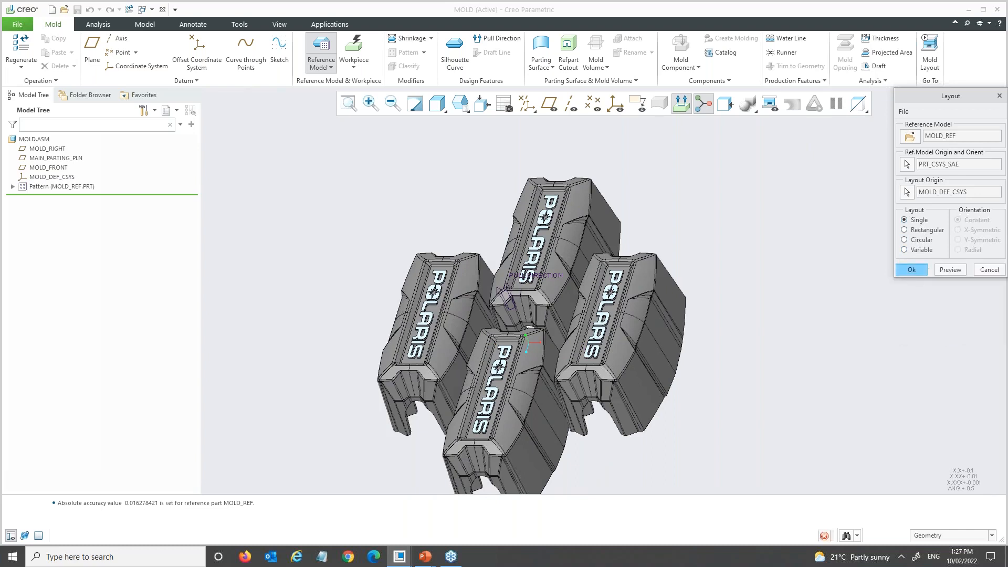
{"action": "left_click", "coordinate": [550, 298]}
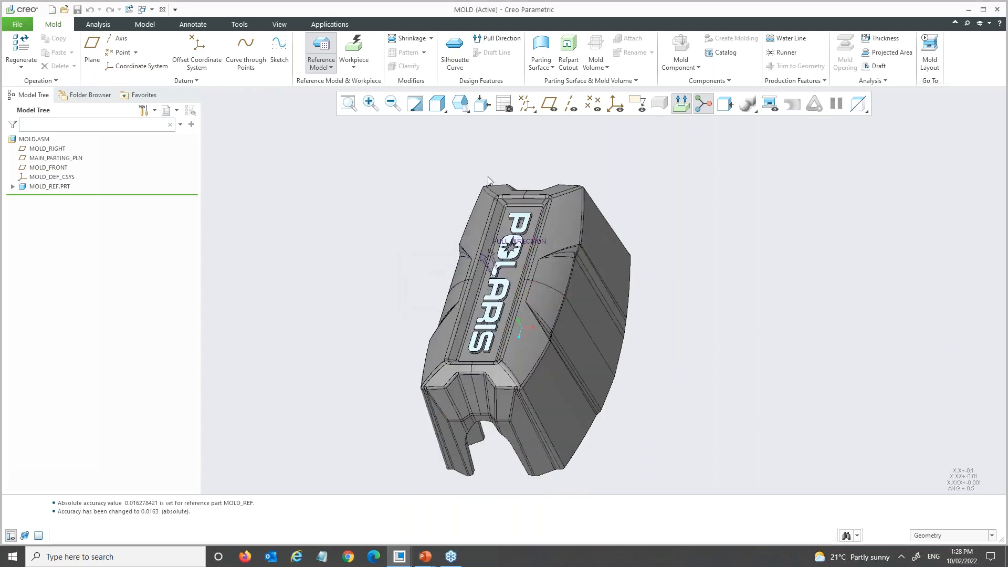
Apply isotropic shrinkage by scale to the reference model using the 1/(1-S) formula and the MOLD_DEF_CSYS coordinate system.
{"action": "left_click", "coordinate": [411, 39]}
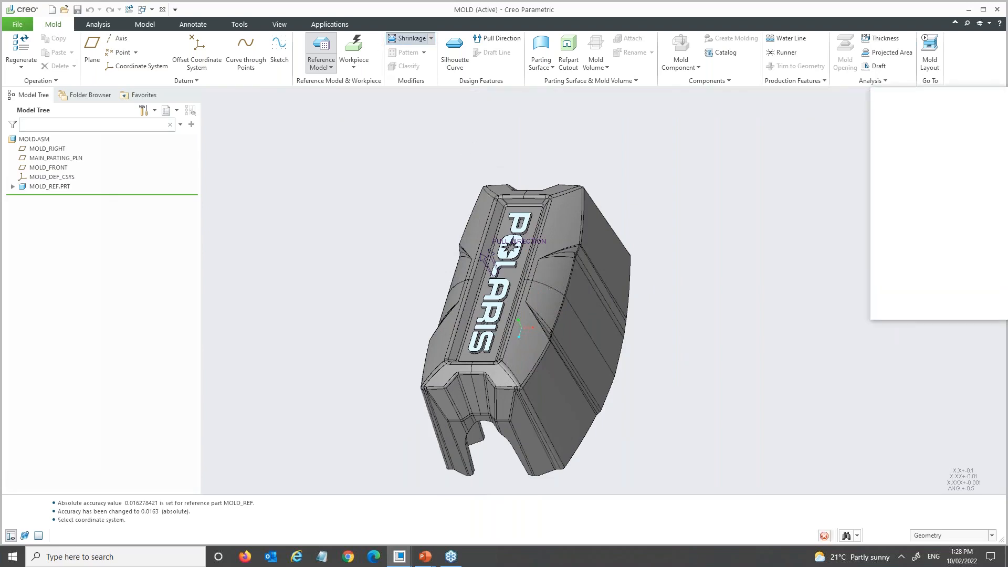
{"action": "left_click", "coordinate": [952, 140]}
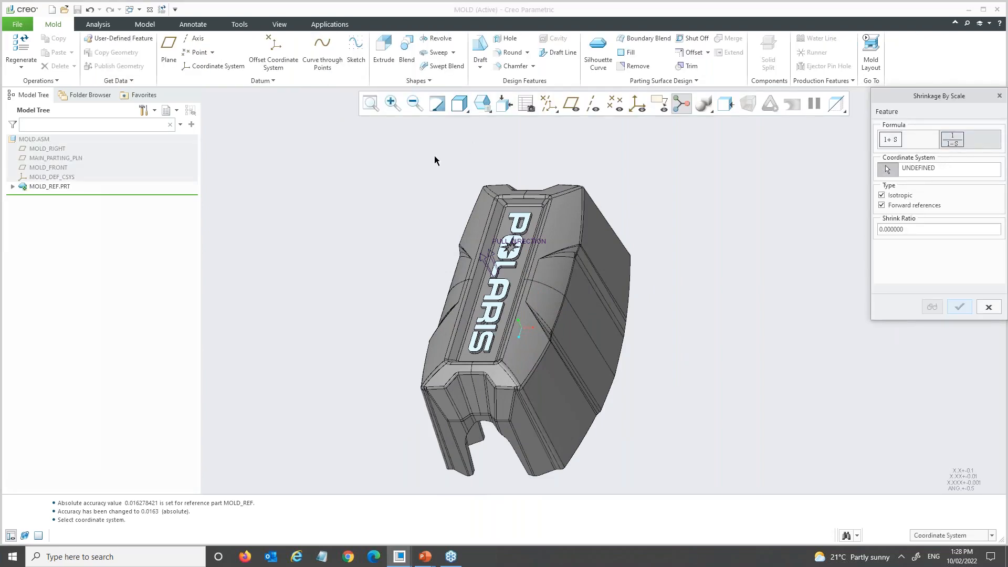
{"action": "left_click", "coordinate": [53, 176]}
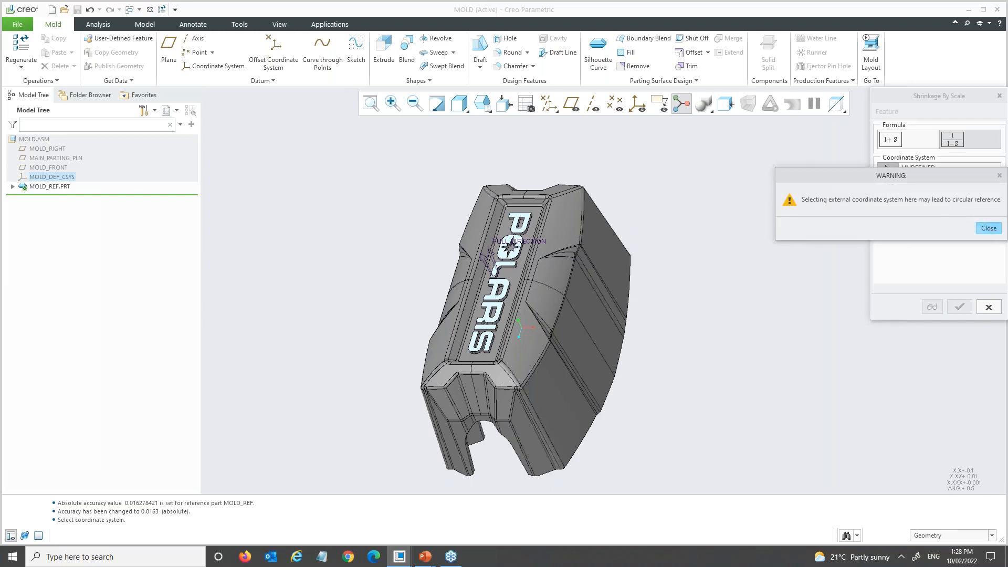
{"action": "left_click", "coordinate": [983, 218]}
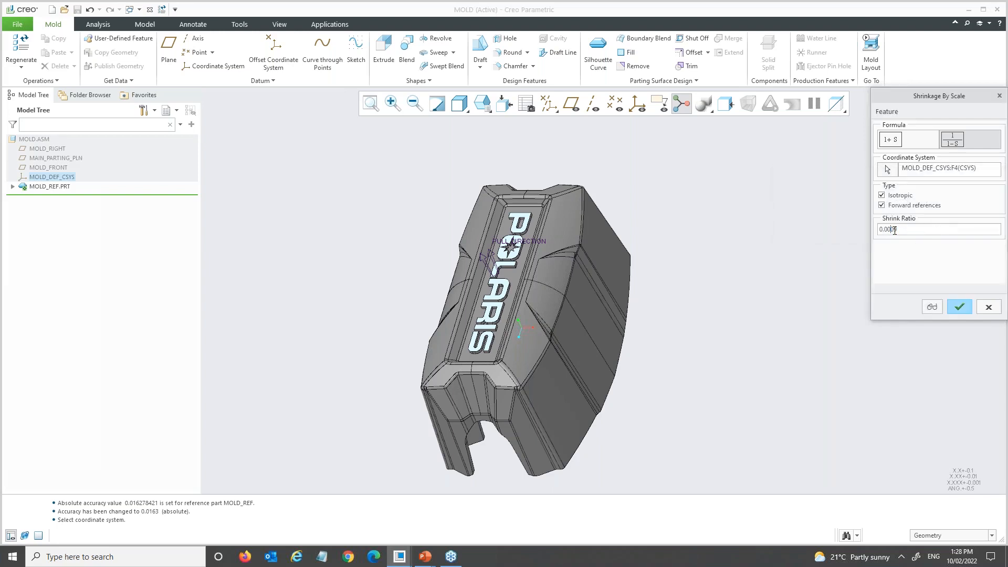
{"action": "left_click", "coordinate": [963, 303]}
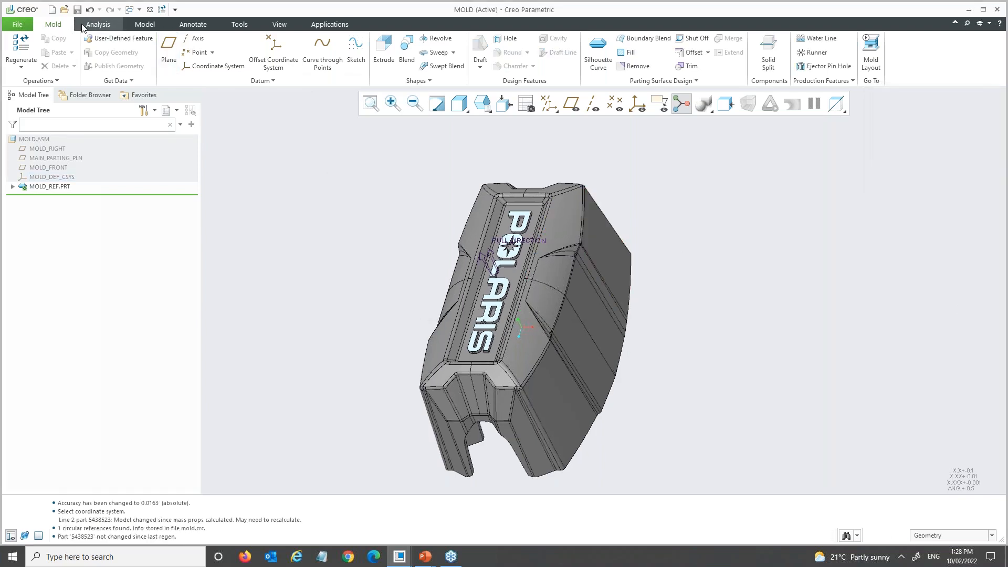
Create an automatic rectangular workpiece with MOLD_DEF_CSYS as mold origin and uniform offsets of 50 mm.
{"action": "left_click", "coordinate": [61, 25]}
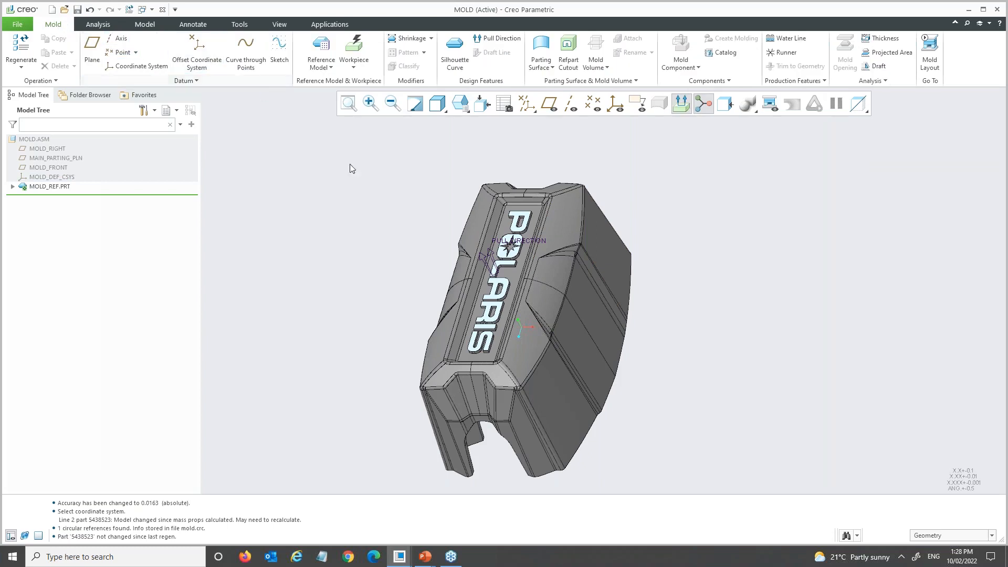
{"action": "scroll", "coordinate": [420, 229], "scroll_direction": "down", "scroll_amount": 2}
{"action": "left_click", "coordinate": [353, 47]}
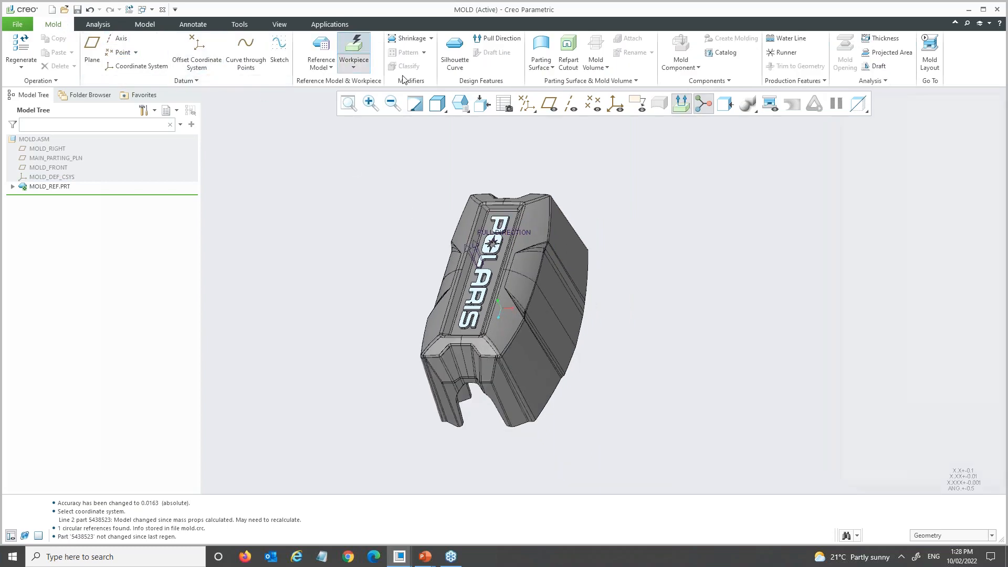
{"action": "left_click", "coordinate": [68, 178]}
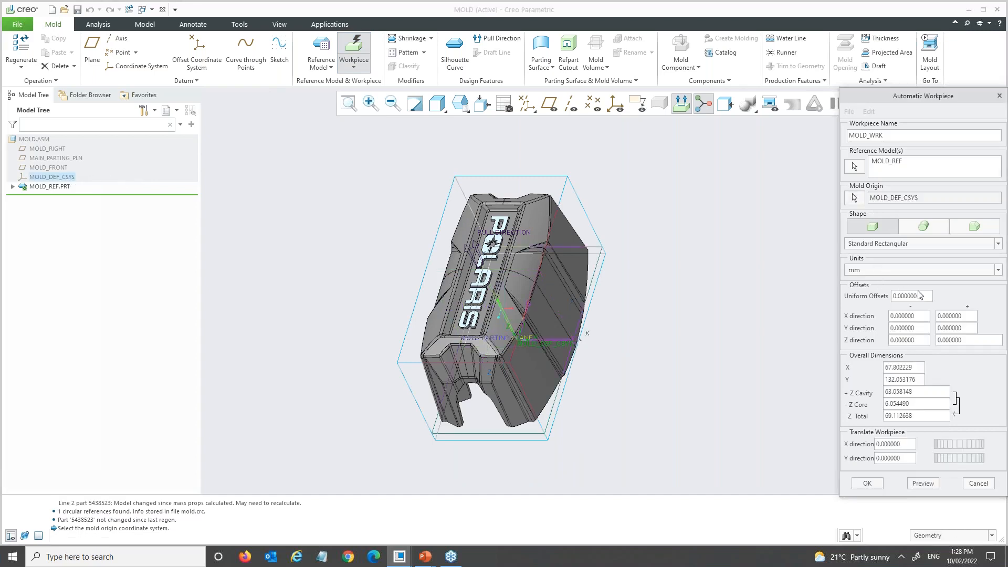
{"action": "double_click", "coordinate": [913, 295]}
{"action": "type", "text": "50"}
{"action": "key", "text": "Return"}
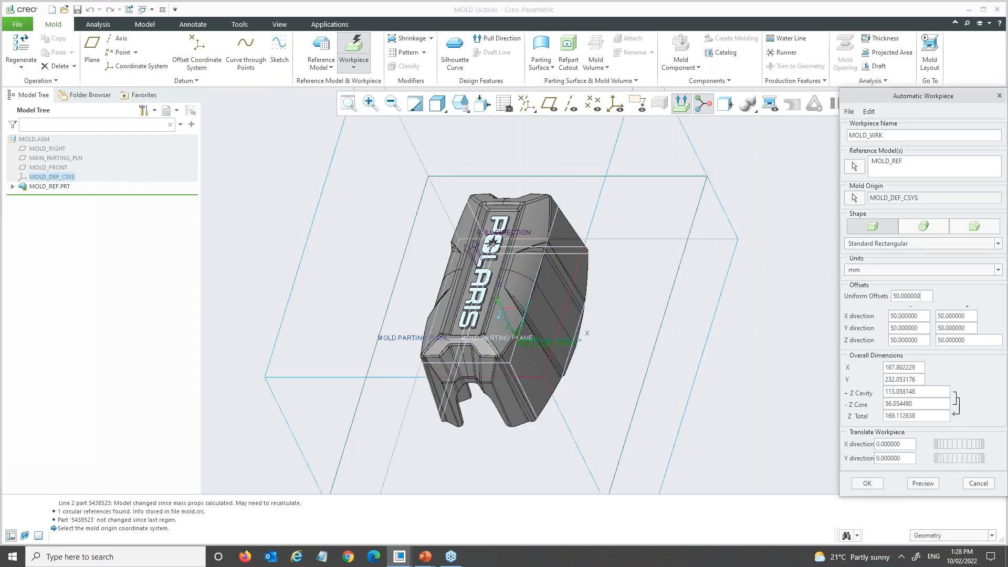
{"action": "left_click", "coordinate": [868, 484]}
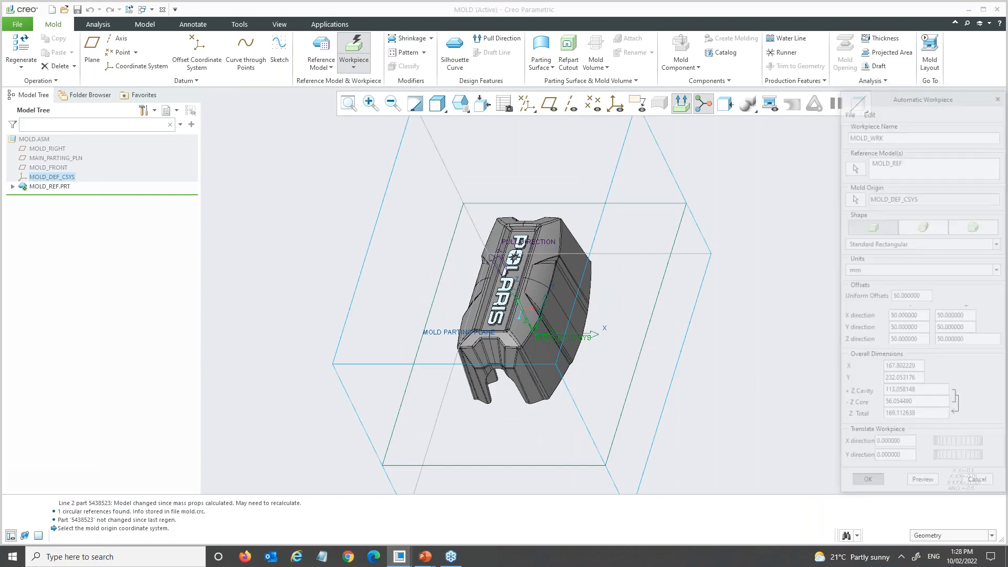
Create a silhouette curve around the reference model using the surfaces of all bodies.
{"action": "middle_click_drag", "start_coordinate": [683, 336], "coordinate": [554, 333]}
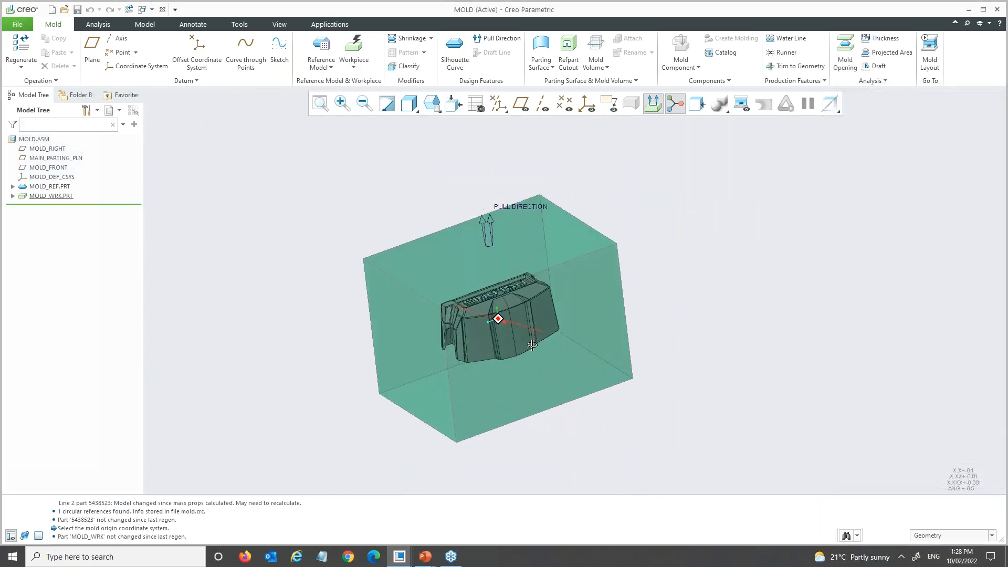
{"action": "scroll", "coordinate": [490, 348], "scroll_direction": "up", "scroll_amount": 2}
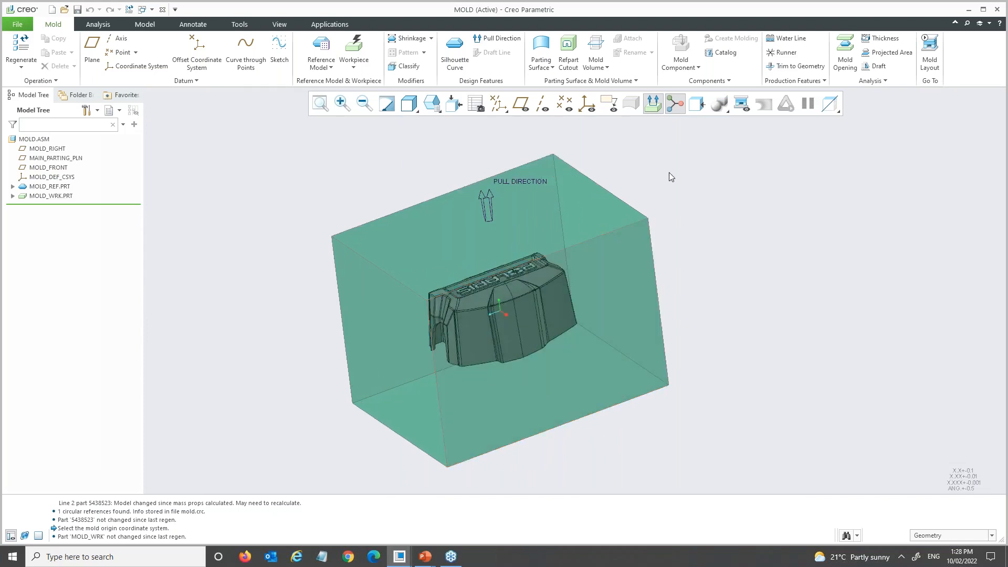
{"action": "left_click", "coordinate": [454, 48]}
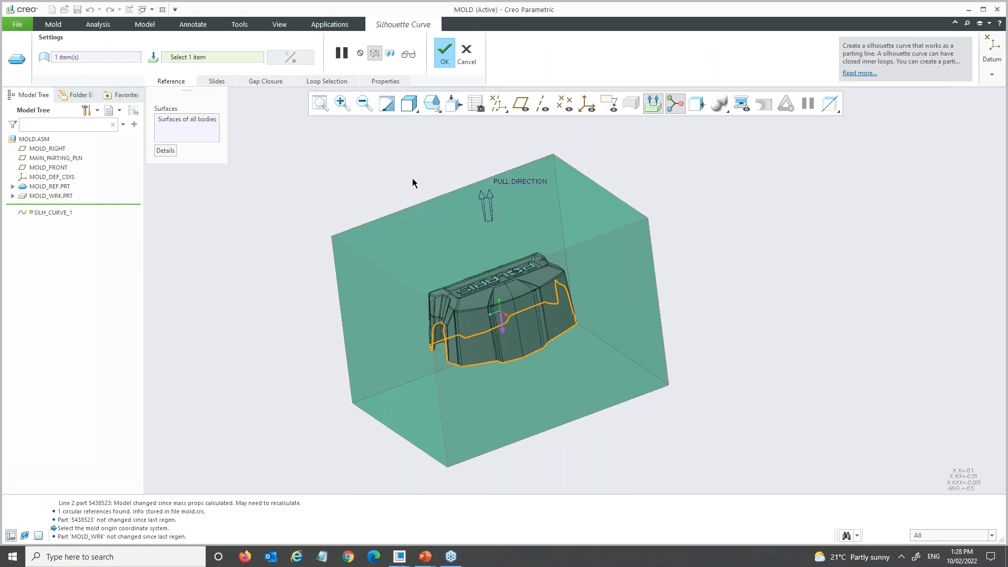
{"action": "scroll", "coordinate": [408, 182], "scroll_direction": "up", "scroll_amount": 2}
{"action": "left_click", "coordinate": [445, 52]}
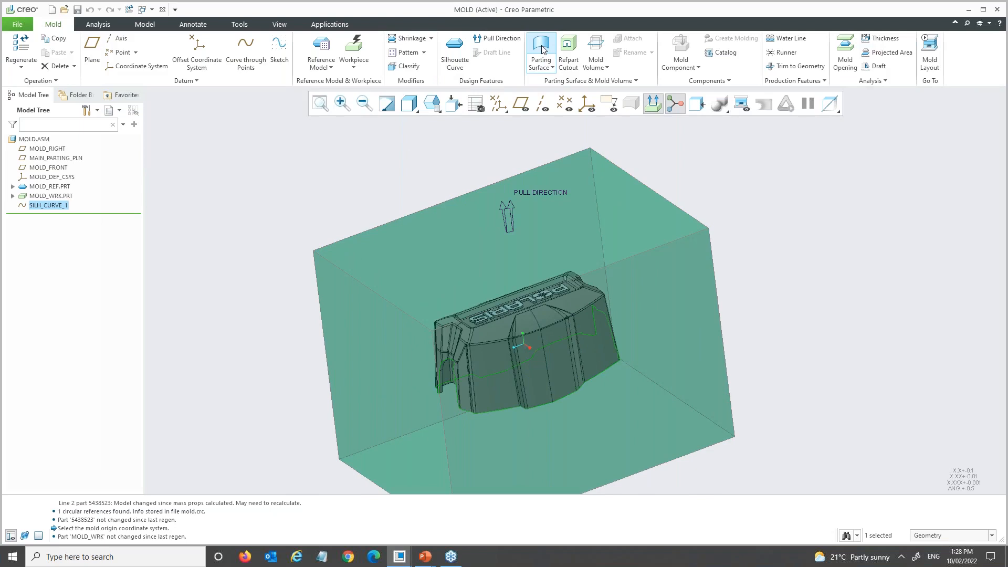
Start a parting surface by extending the silhouette curve with its direction parallel to the pull direction.
{"action": "left_click", "coordinate": [541, 50]}
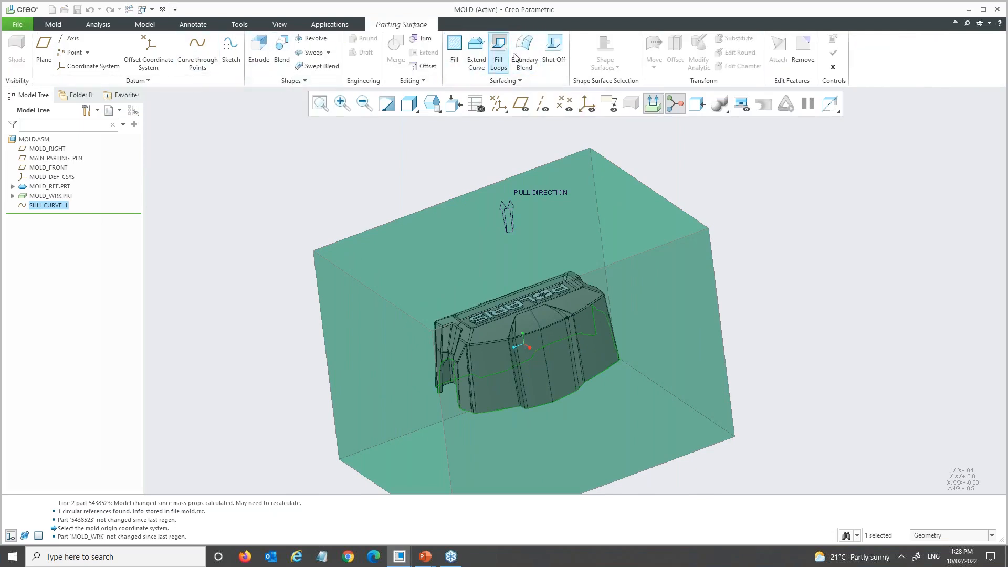
{"action": "left_click", "coordinate": [477, 52]}
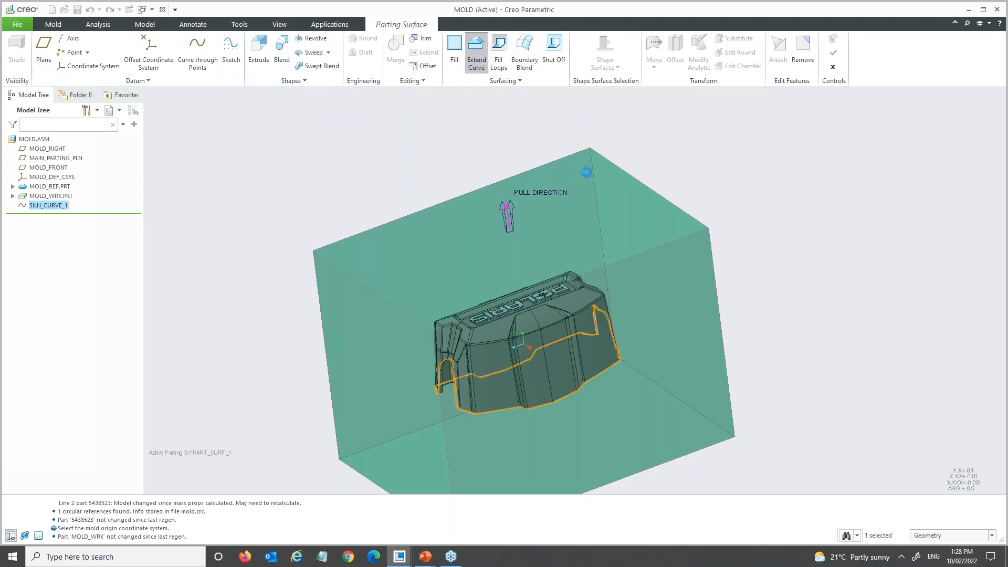
{"action": "right_click", "coordinate": [741, 314]}
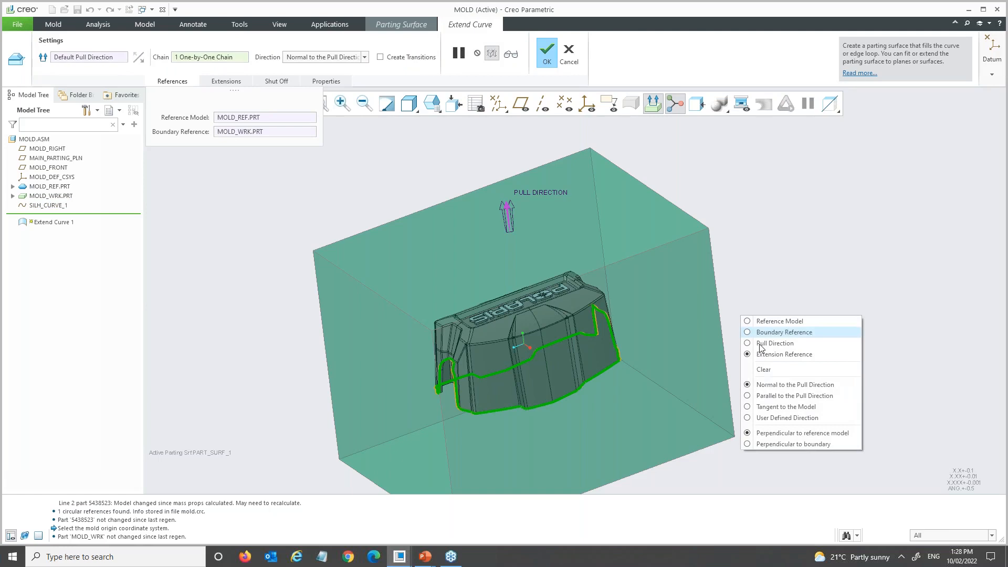
{"action": "left_click", "coordinate": [773, 397]}
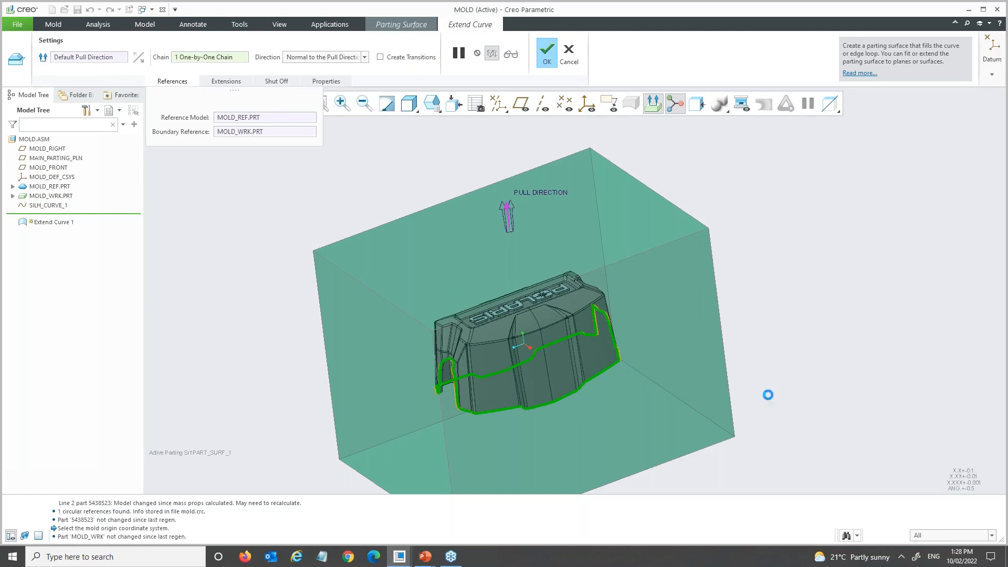
{"action": "mouse_move", "coordinate": [767, 383]}
{"action": "middle_mouse_down"}
{"action": "mouse_move", "coordinate": [741, 348]}
{"action": "mouse_move", "coordinate": [721, 345]}
{"action": "middle_mouse_up"}
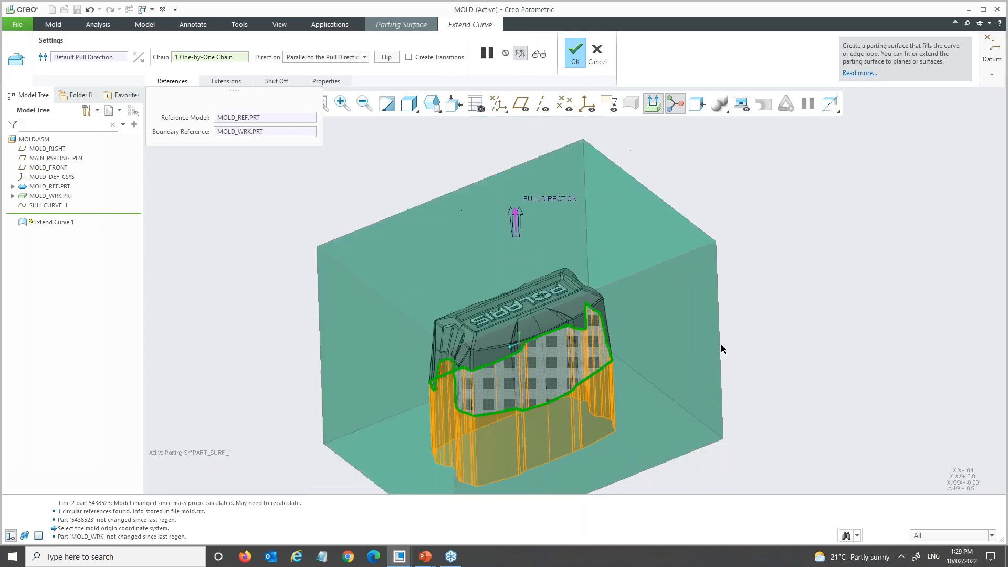
{"action": "right_click", "coordinate": [735, 206]}
{"action": "left_click", "coordinate": [766, 305]}
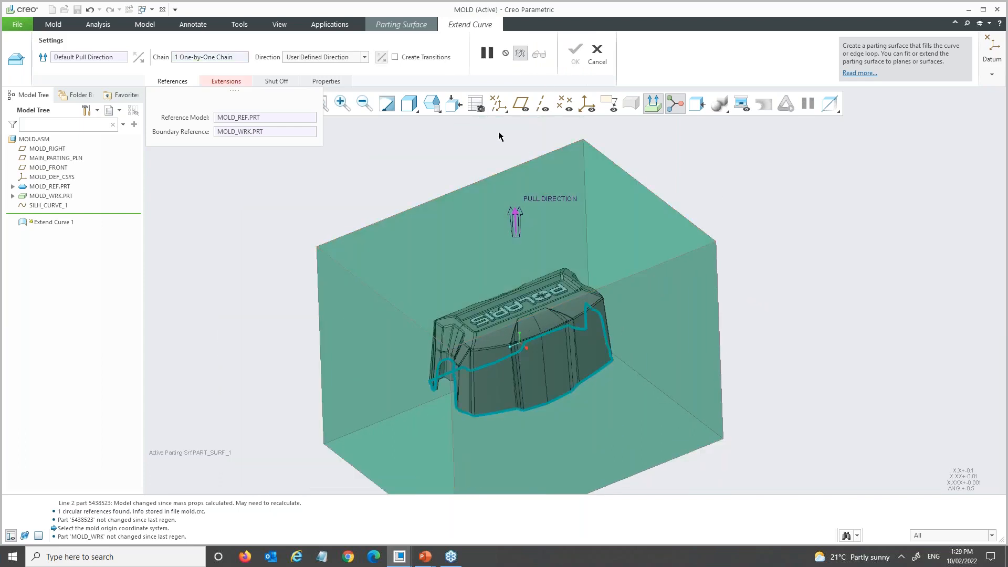
{"action": "right_click", "coordinate": [743, 214]}
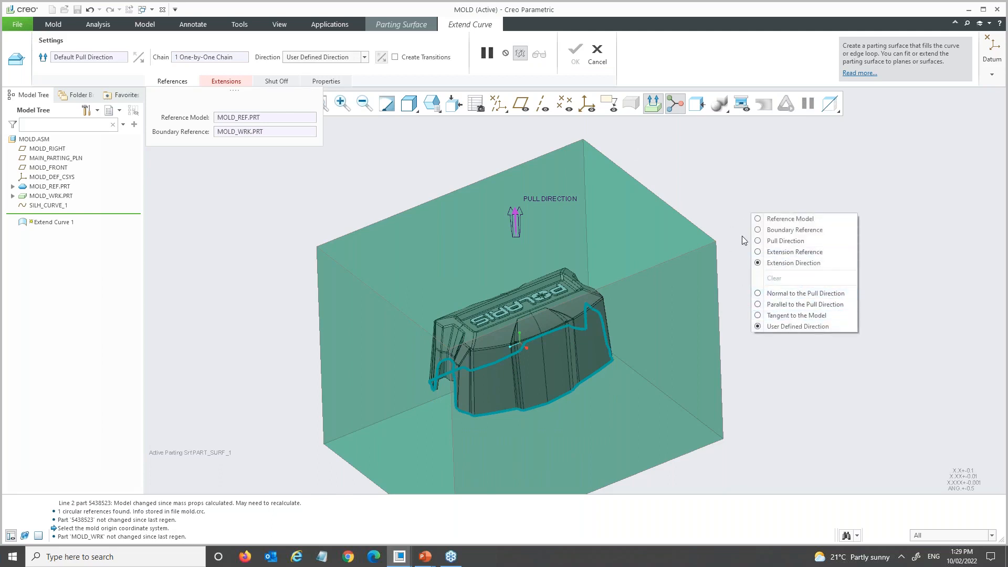
{"action": "left_click", "coordinate": [720, 231]}
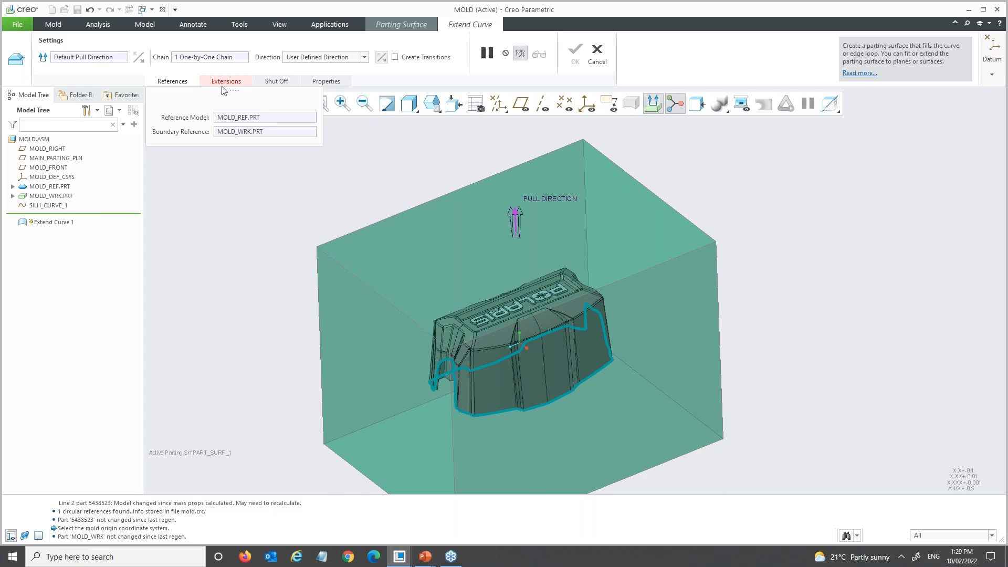
Set the silhouette curve's extension direction normal to the pull direction and perpendicular to the boundary.
{"action": "right_click", "coordinate": [691, 215]}
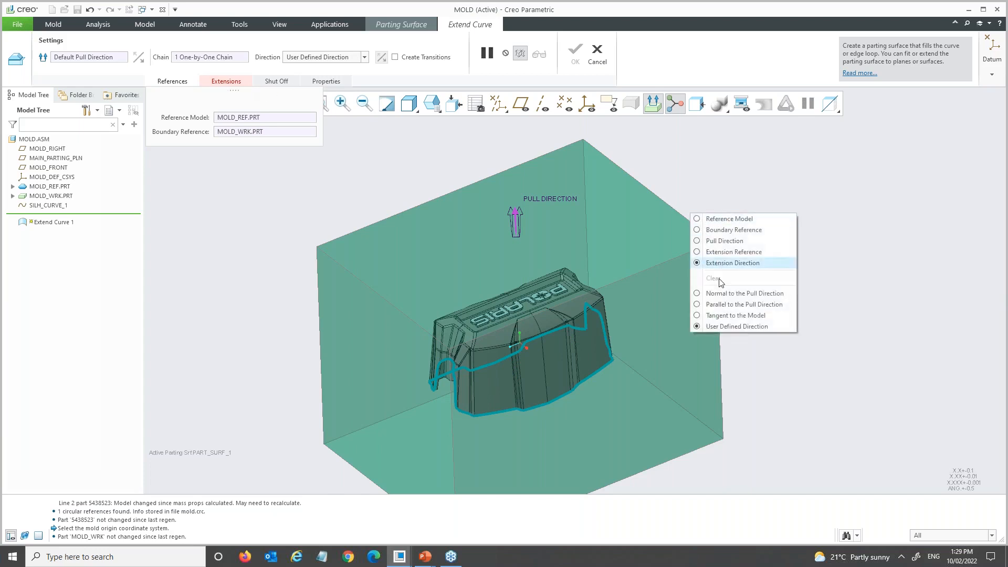
{"action": "left_click", "coordinate": [735, 293]}
{"action": "right_click", "coordinate": [756, 268]}
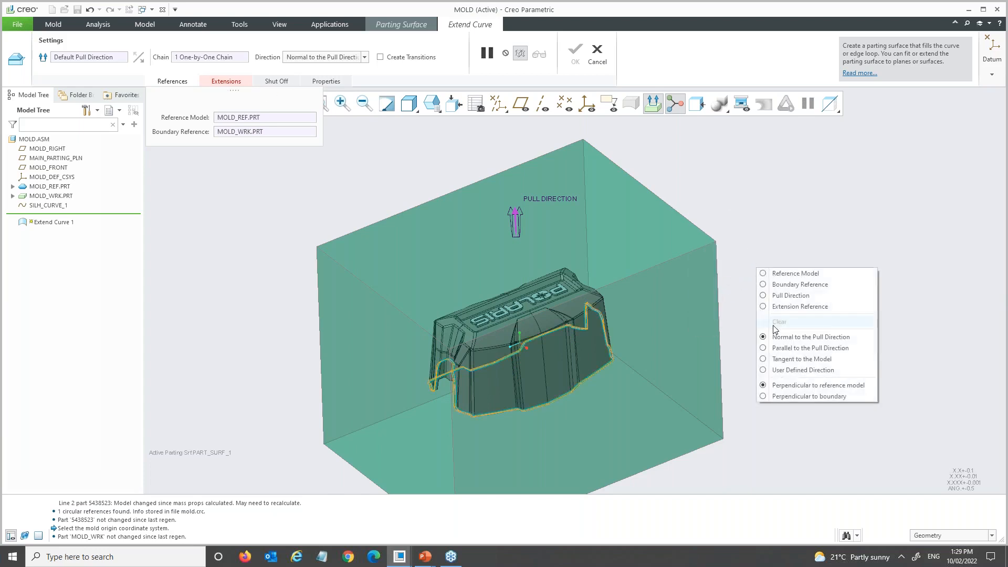
{"action": "left_click", "coordinate": [783, 398]}
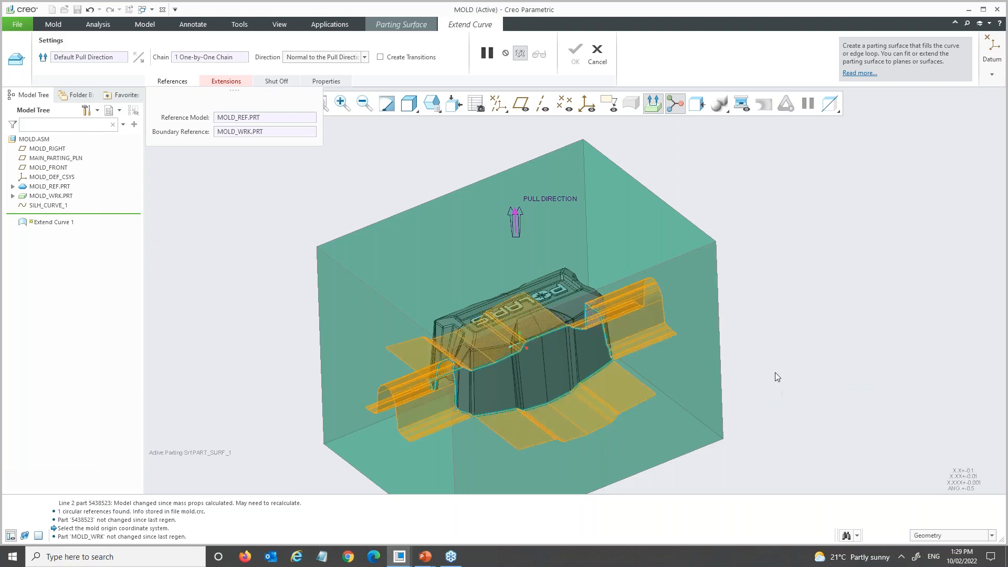
Create transitions between the extended surface segments and complete the parting surface.
{"action": "left_click", "coordinate": [388, 58]}
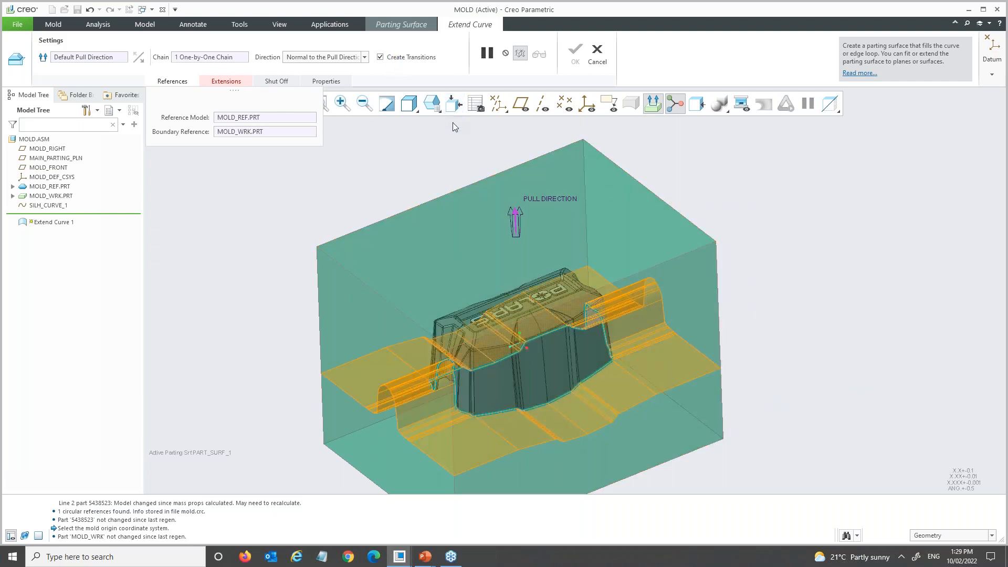
{"action": "left_click", "coordinate": [381, 58]}
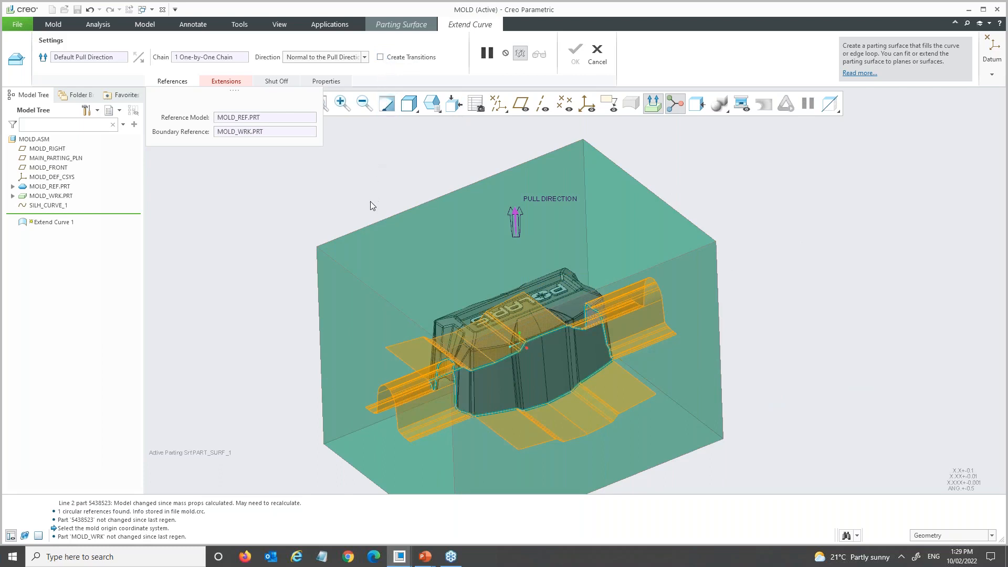
{"action": "left_click", "coordinate": [381, 57]}
{"action": "left_click", "coordinate": [241, 87]}
{"action": "left_click", "coordinate": [270, 133]}
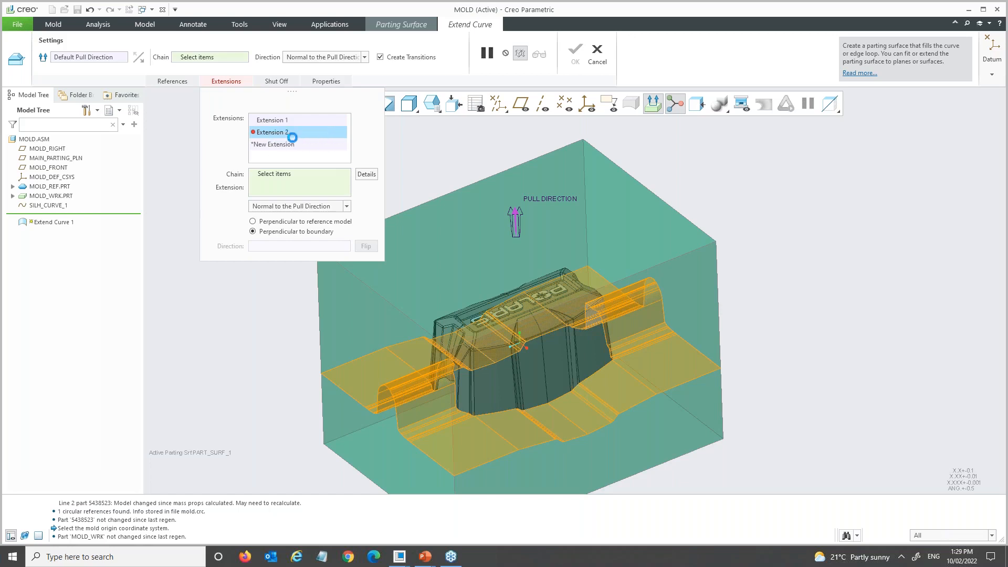
{"action": "left_click", "coordinate": [577, 58]}
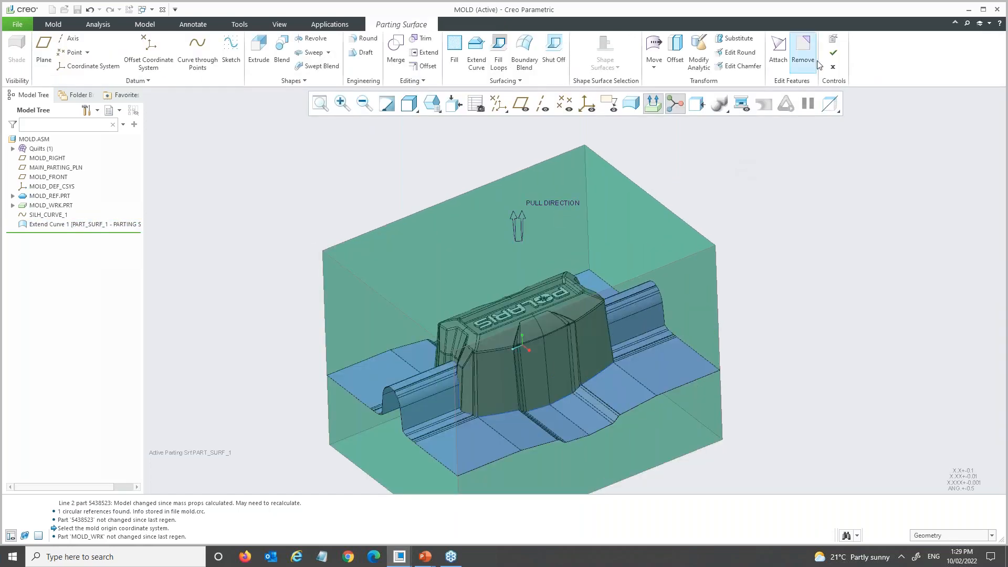
{"action": "left_click", "coordinate": [833, 53]}
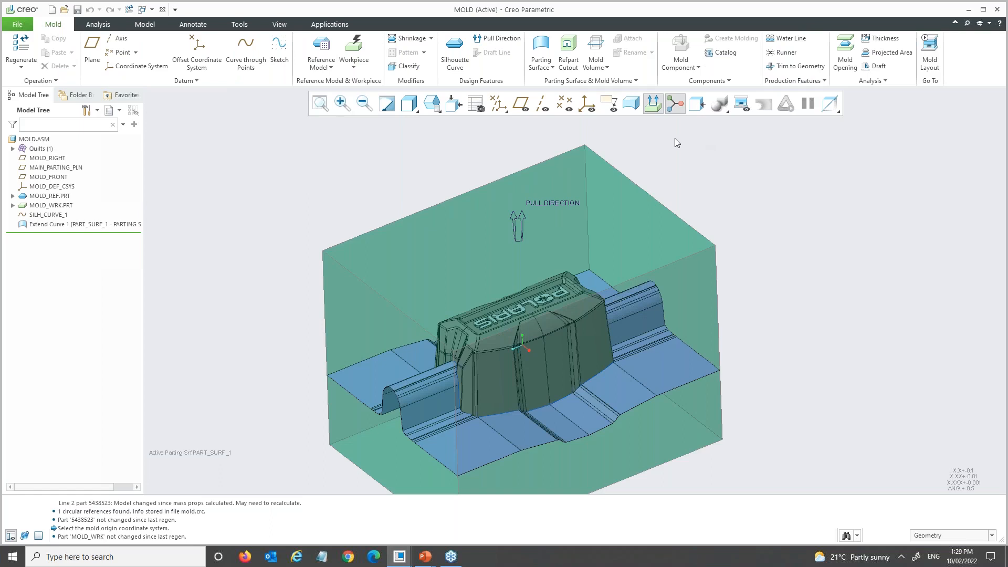
Cut the reference part out of the workpiece and start splitting the resulting mold volume in two with the extended parting surface.
{"action": "left_click", "coordinate": [568, 53]}
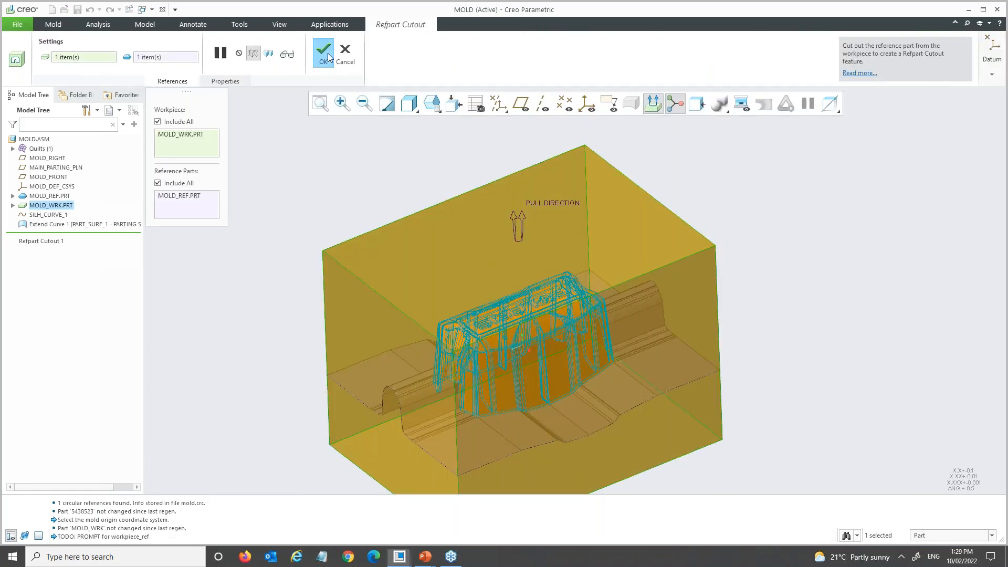
{"action": "left_click", "coordinate": [327, 51]}
{"action": "left_click", "coordinate": [596, 53]}
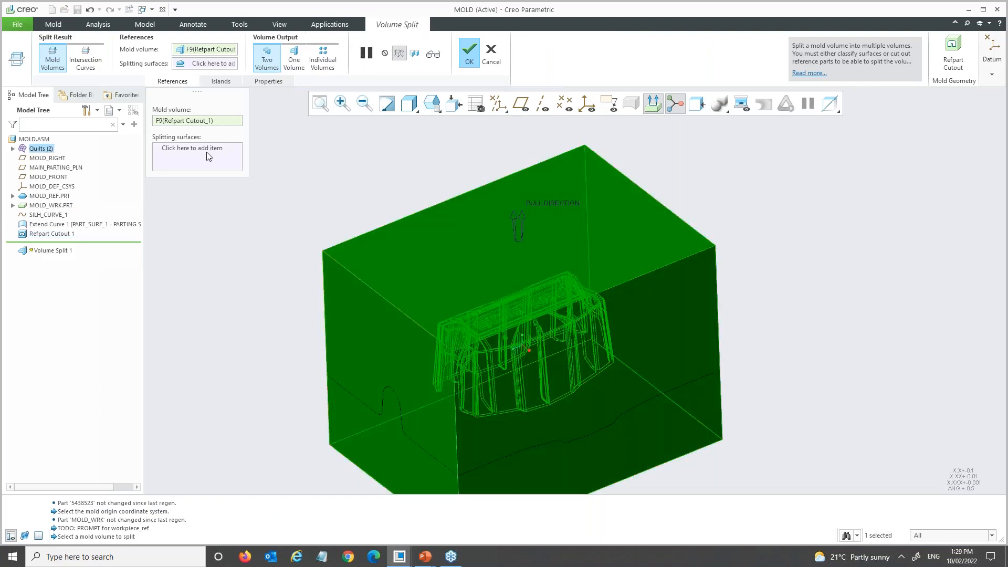
{"action": "left_click", "coordinate": [206, 150]}
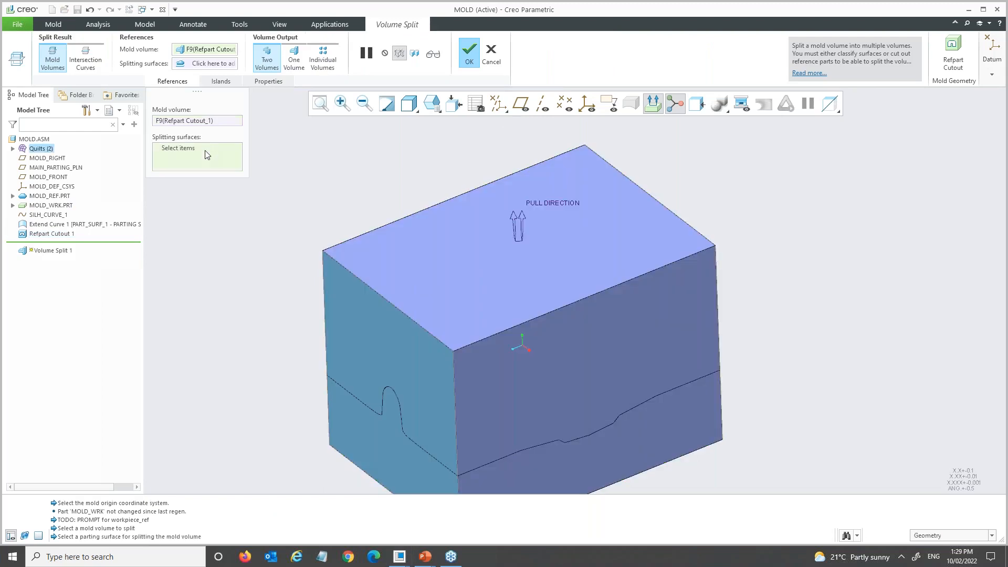
{"action": "left_click", "coordinate": [474, 388]}
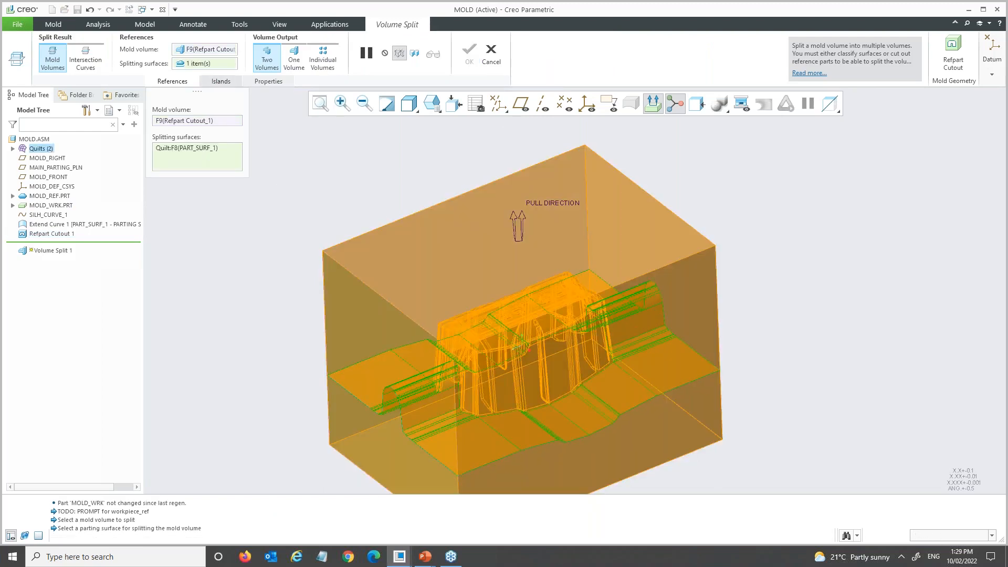
Examine the split's islands by switching ISLANDS_1 and ISLANDS_2 on and off and comparing the previewed mold halves.
{"action": "left_click", "coordinate": [217, 82]}
{"action": "left_click", "coordinate": [225, 122]}
{"action": "left_click", "coordinate": [222, 121]}
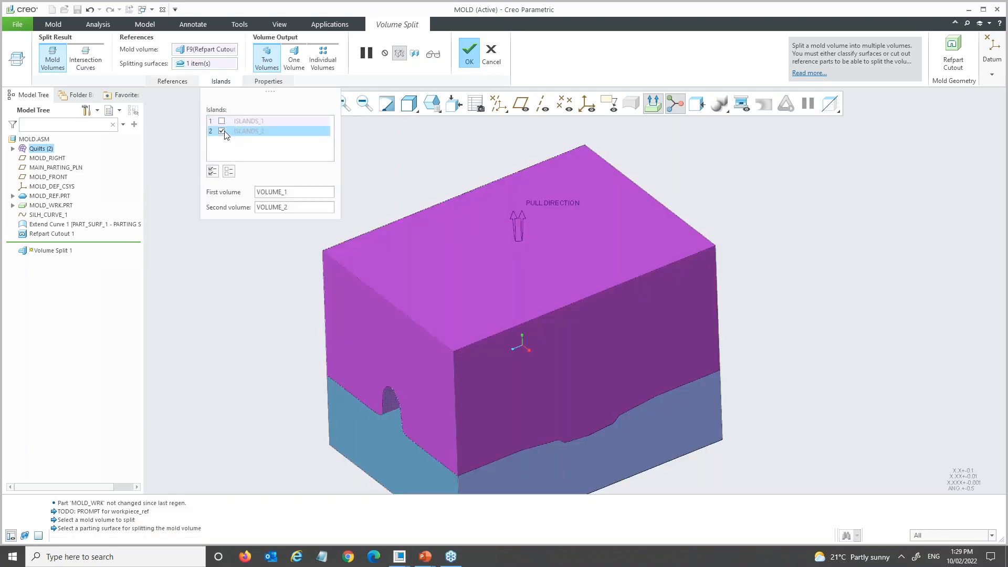
{"action": "left_click", "coordinate": [221, 131]}
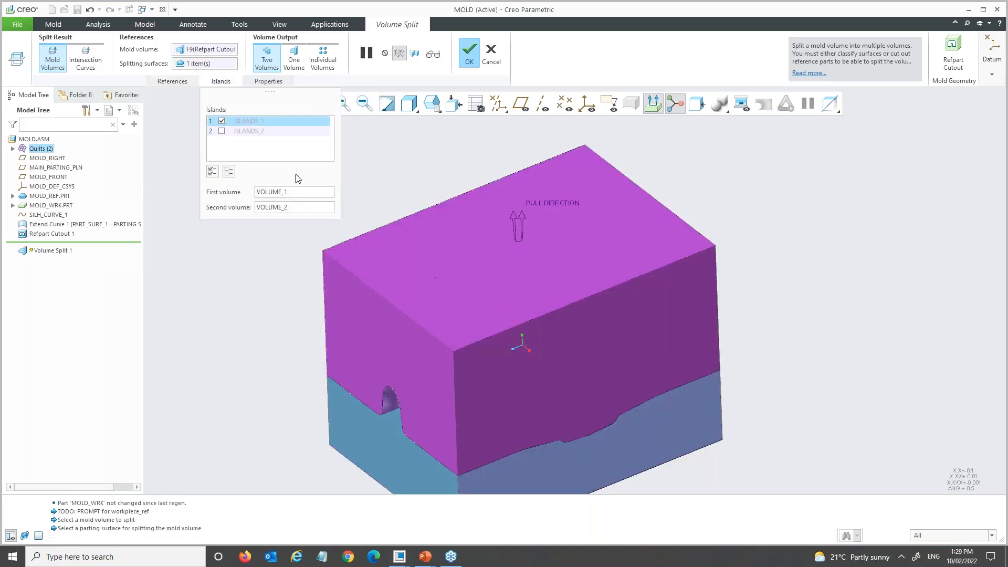
{"action": "left_click", "coordinate": [222, 131]}
{"action": "middle_click_drag", "start_coordinate": [776, 311], "coordinate": [756, 363]}
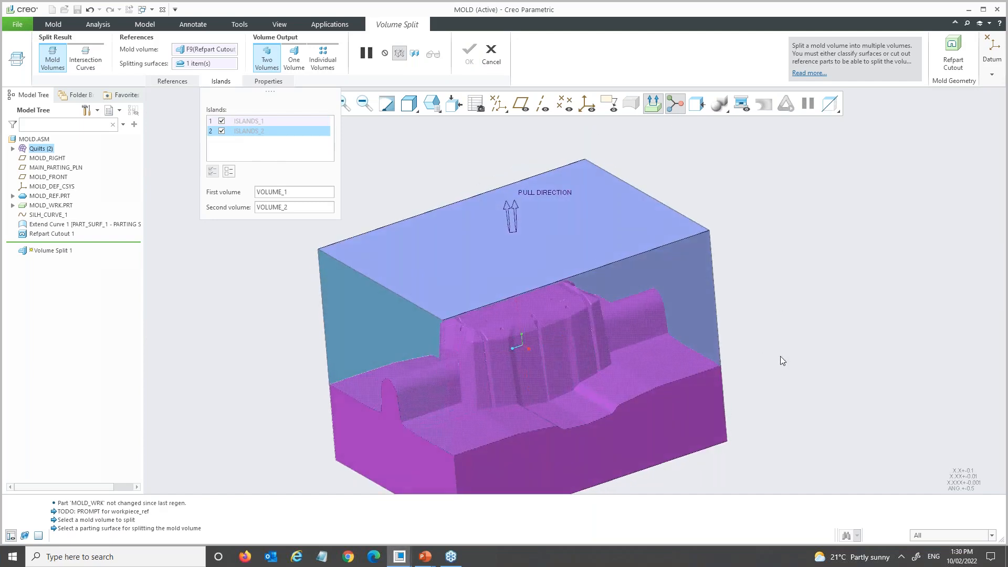
{"action": "scroll", "coordinate": [768, 391], "scroll_direction": "up", "scroll_amount": 2}
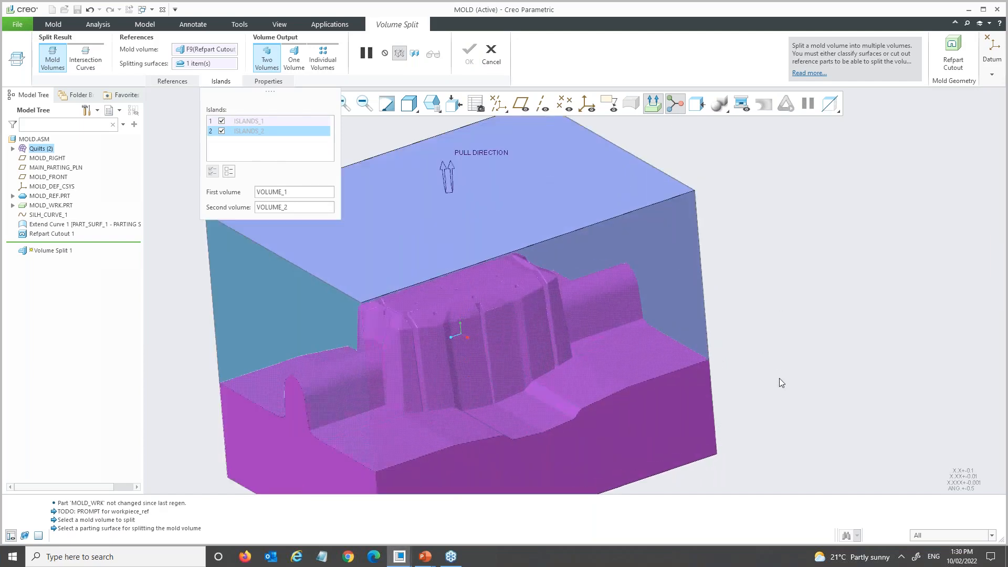
{"action": "left_click", "coordinate": [221, 121]}
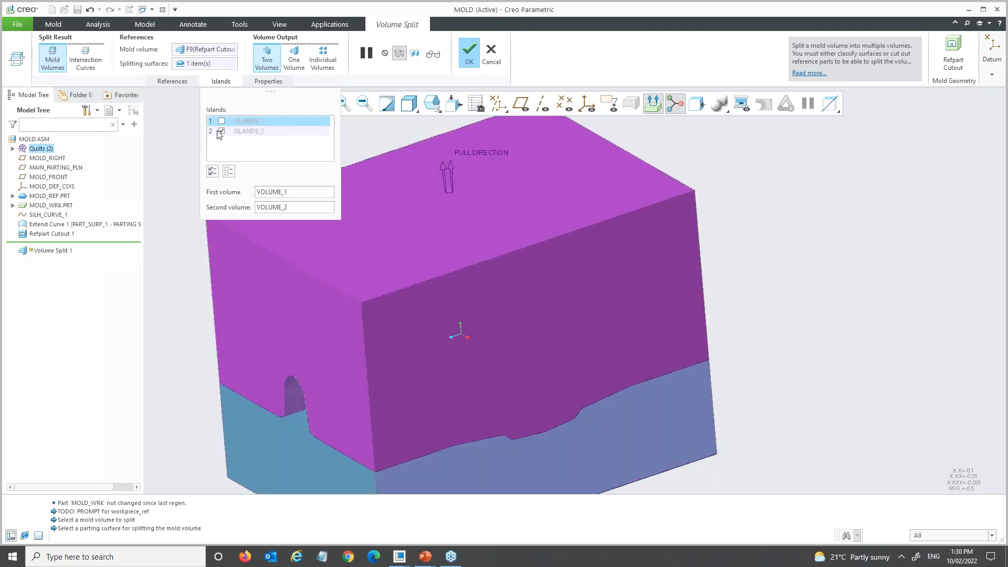
{"action": "left_click", "coordinate": [222, 131]}
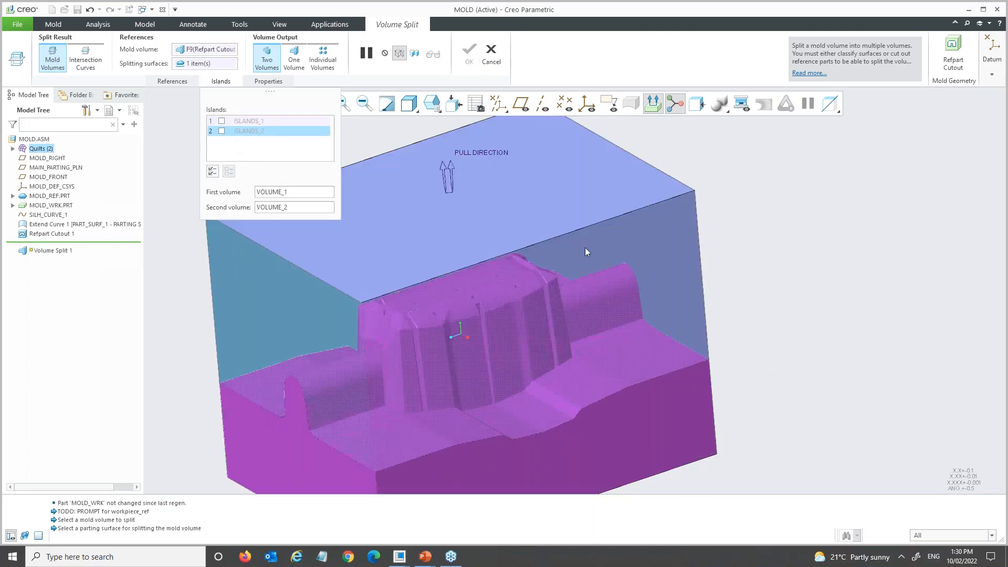
{"action": "scroll", "coordinate": [587, 252], "scroll_direction": "down", "scroll_amount": 2}
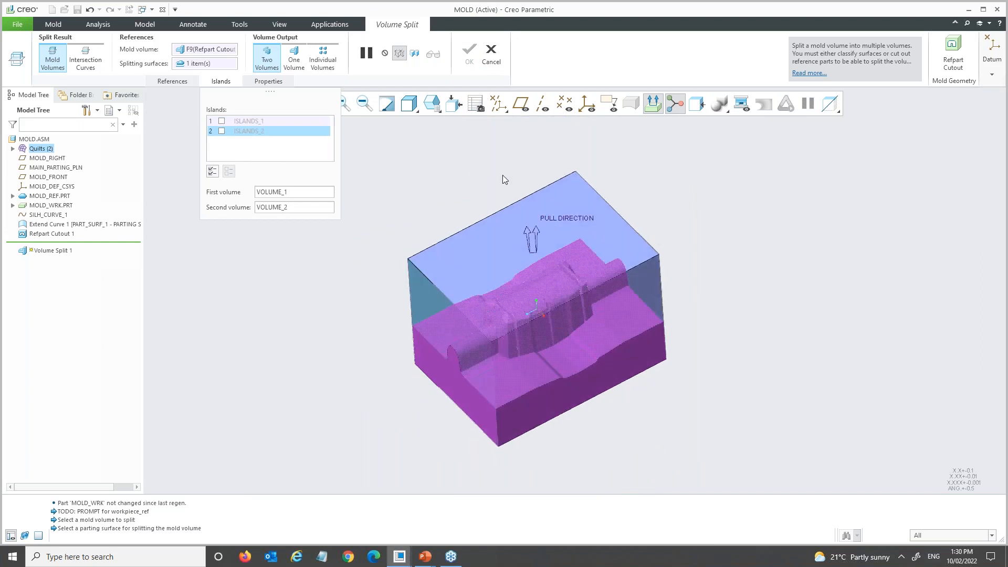
{"action": "scroll", "coordinate": [502, 175], "scroll_direction": "up", "scroll_amount": 3}
Complete the two-volume mold split with only ISLANDS_2 selected.
{"action": "left_click", "coordinate": [221, 133]}
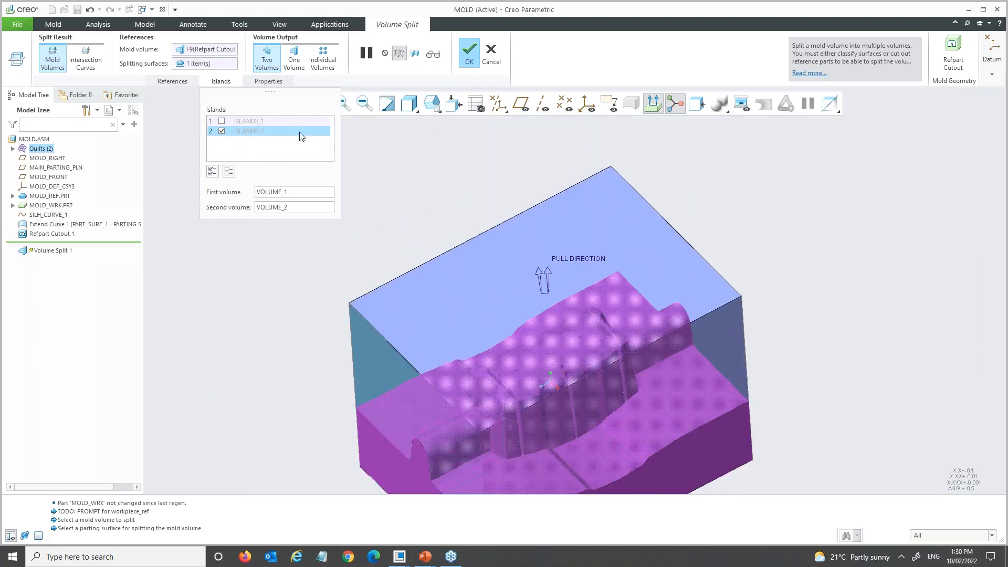
{"action": "left_click", "coordinate": [465, 57]}
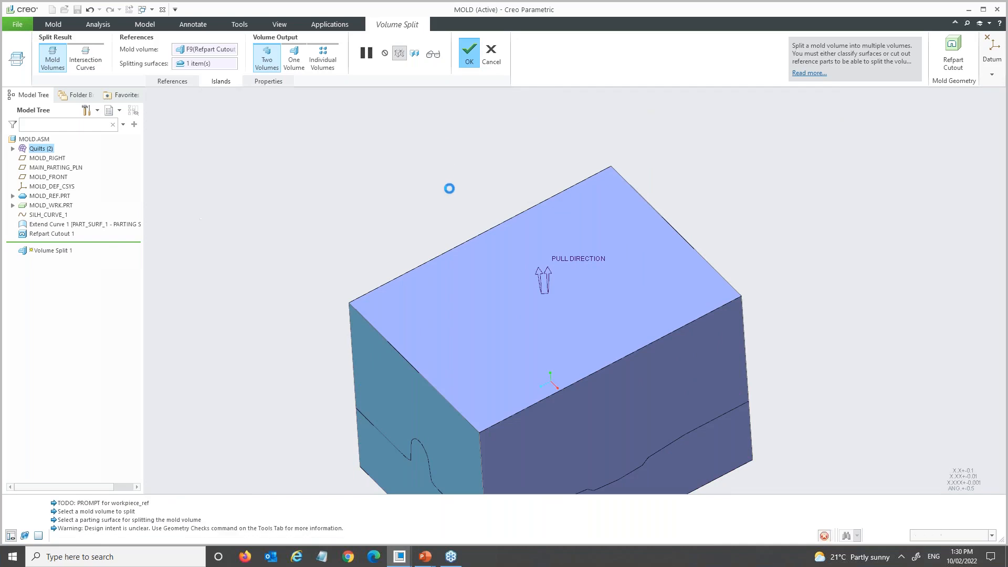
{"action": "left_click", "coordinate": [429, 187]}
{"action": "scroll", "coordinate": [430, 195], "scroll_direction": "down", "scroll_amount": 3}
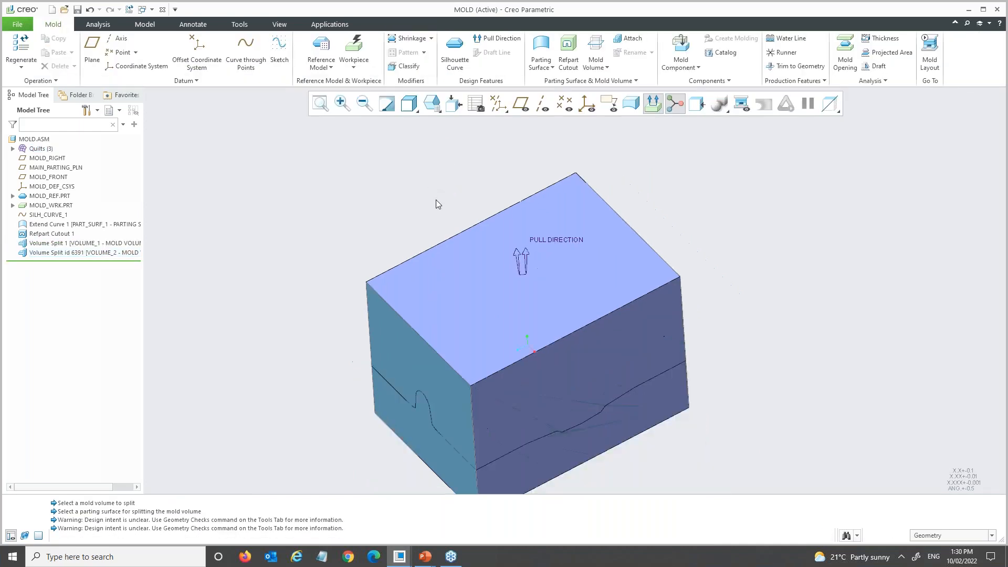
{"action": "scroll", "coordinate": [398, 302], "scroll_direction": "up", "scroll_amount": 2}
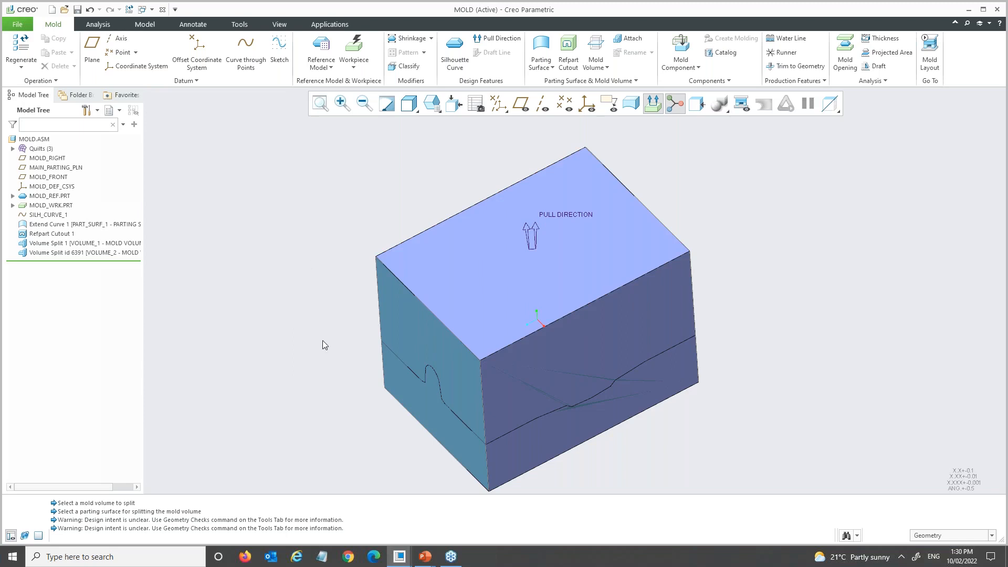
Switch to the PowerPoint slide show and advance to the Tool Design Extension – Value slide.
{"action": "key", "text": "alt+Tab"}
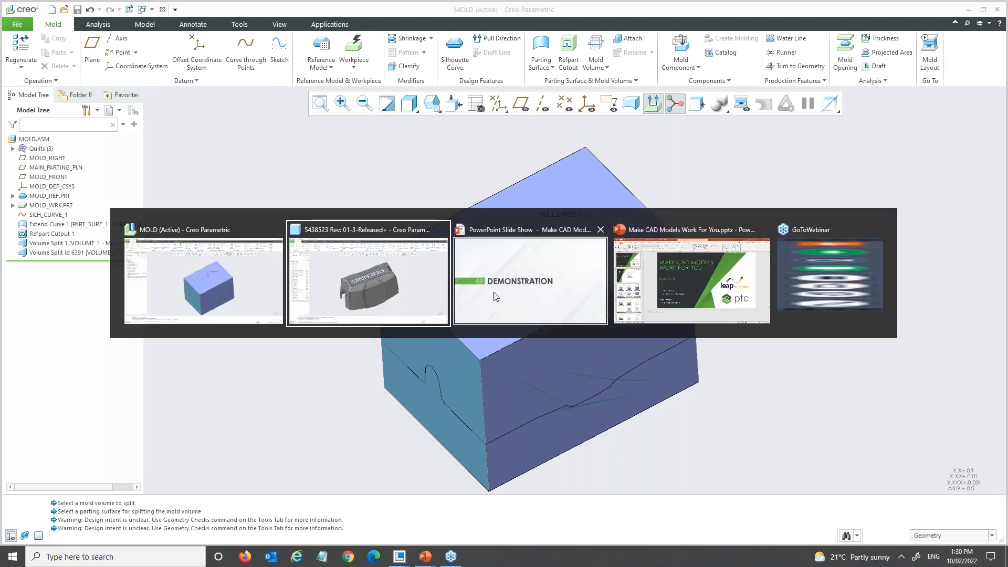
{"action": "key", "text": "alt+Tab"}
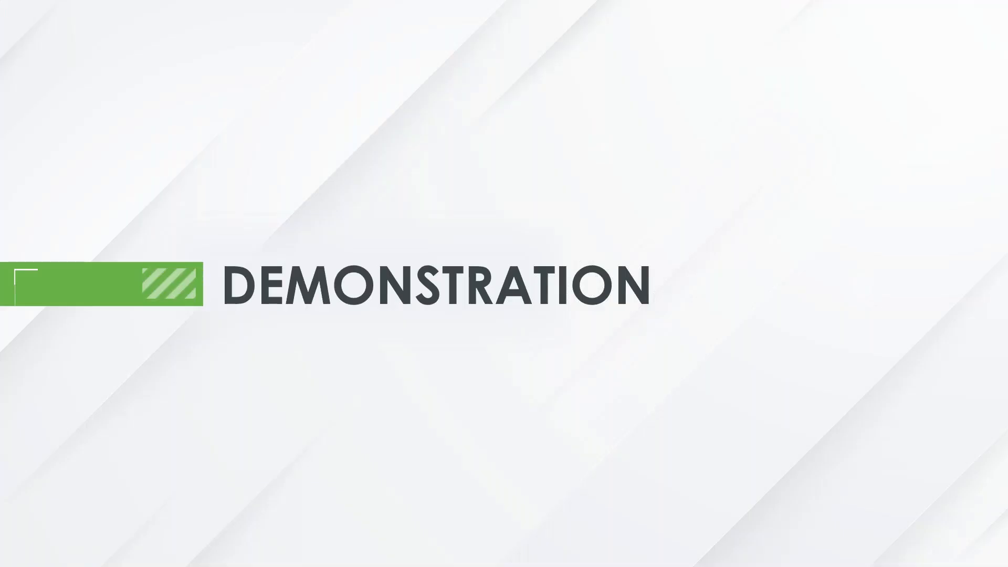
{"action": "key", "text": "Right"}
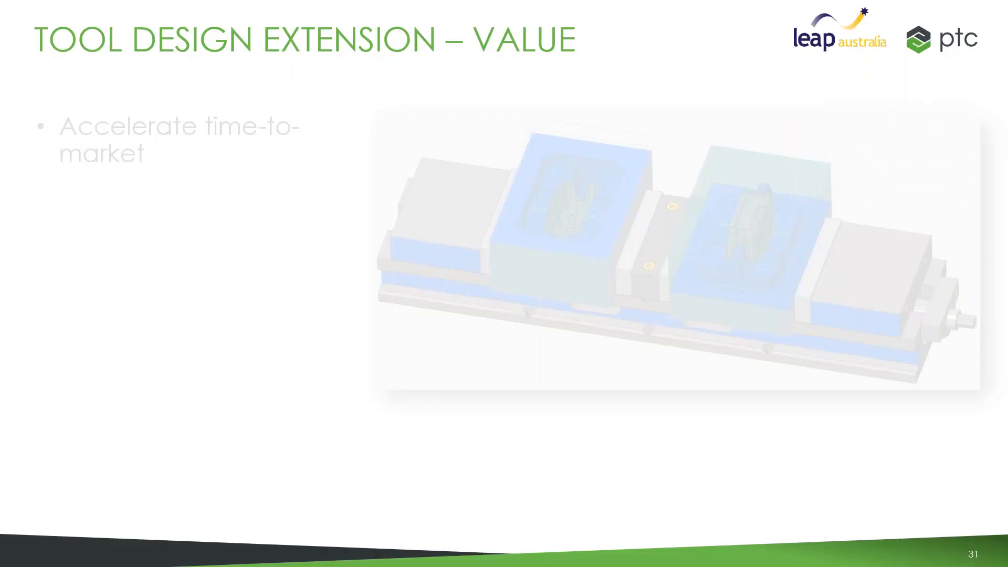
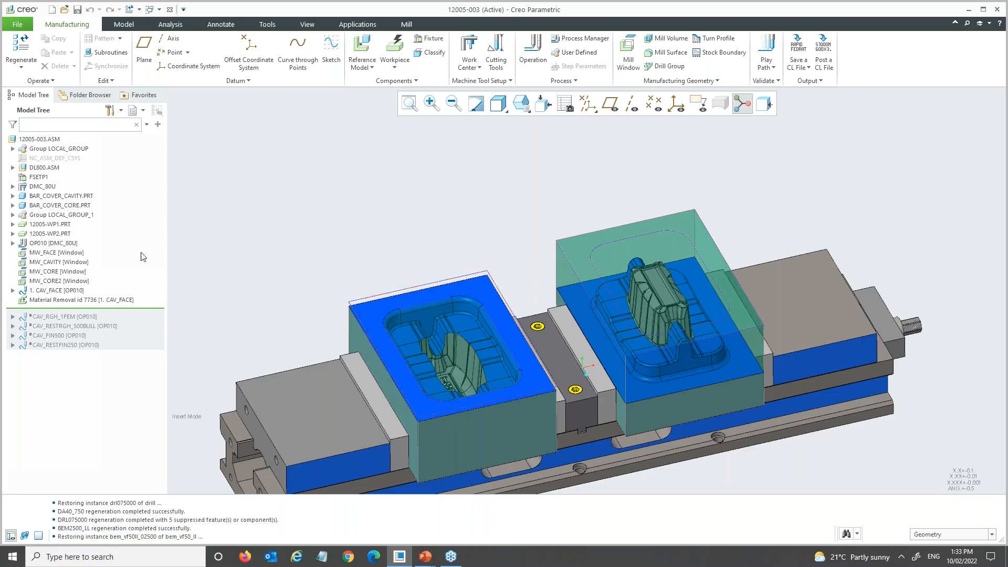
Start an HSM Rough milling step and use the MW_CAVITY mill window as its machining reference.
{"action": "left_click", "coordinate": [46, 189]}
{"action": "left_click", "coordinate": [310, 238]}
{"action": "left_click", "coordinate": [406, 24]}
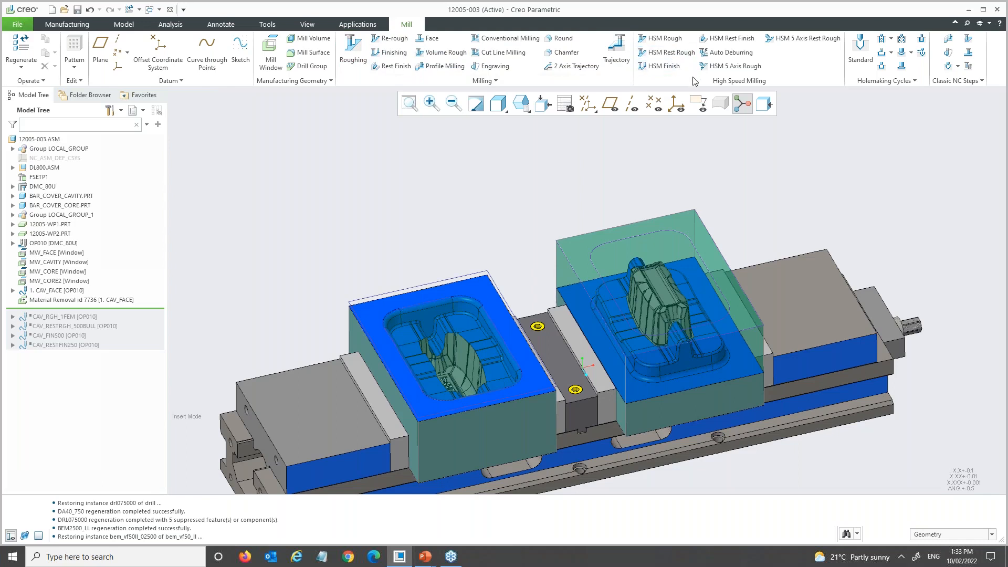
{"action": "left_click", "coordinate": [662, 39]}
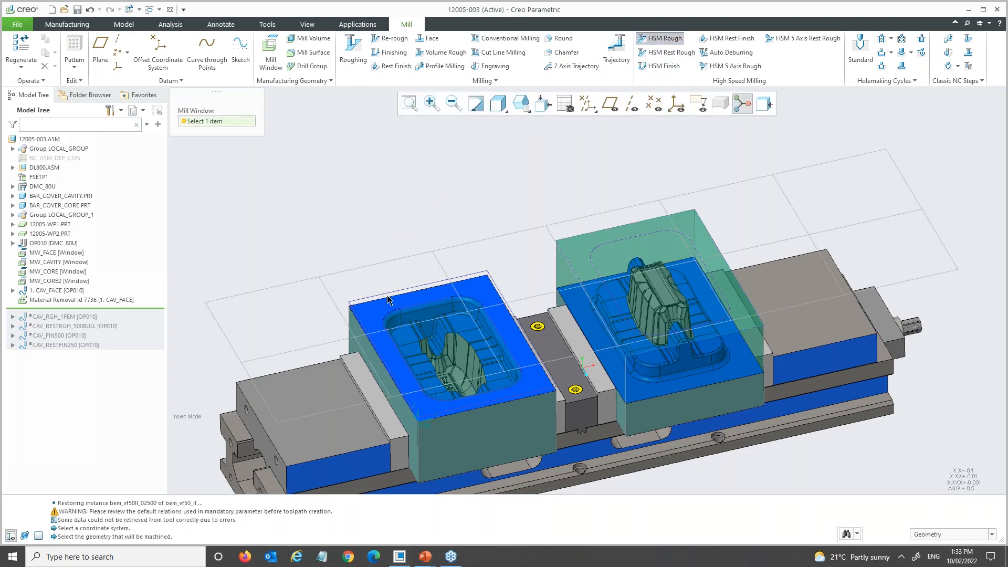
{"action": "scroll", "coordinate": [412, 338], "scroll_direction": "down", "scroll_amount": 2}
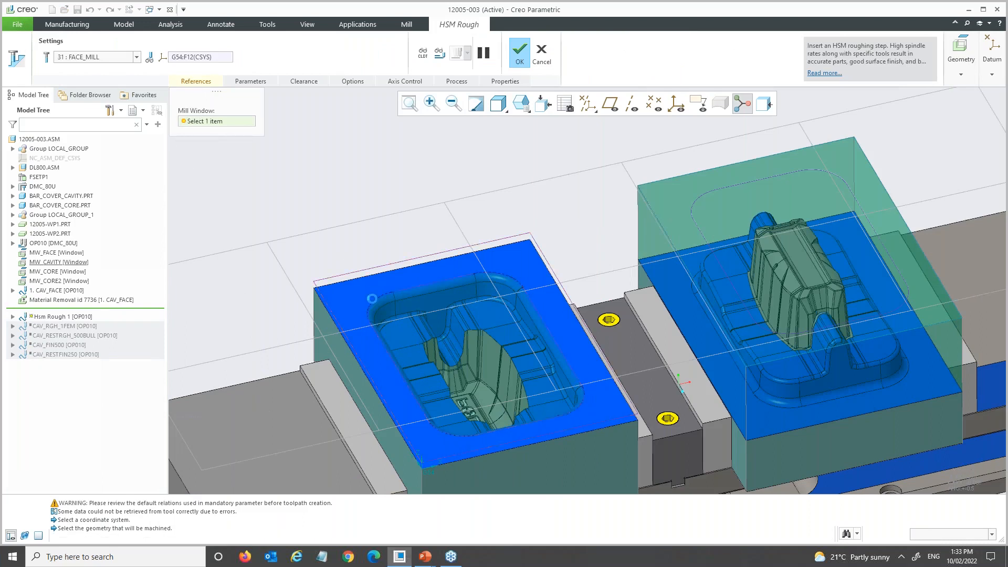
{"action": "left_click", "coordinate": [59, 262]}
Assign the 1-inch end mill FEM_V40_10000 to the HSM Rough step and copy its cutting data into the sequence parameters.
{"action": "left_click", "coordinate": [46, 57]}
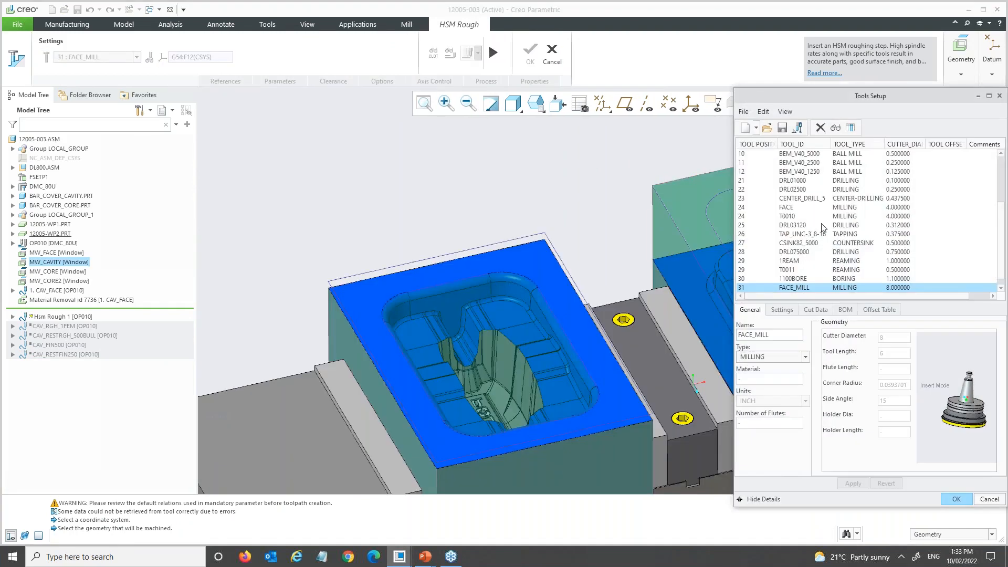
{"action": "scroll", "coordinate": [889, 231], "scroll_direction": "up", "scroll_amount": 2}
{"action": "scroll", "coordinate": [888, 231], "scroll_direction": "up", "scroll_amount": 1}
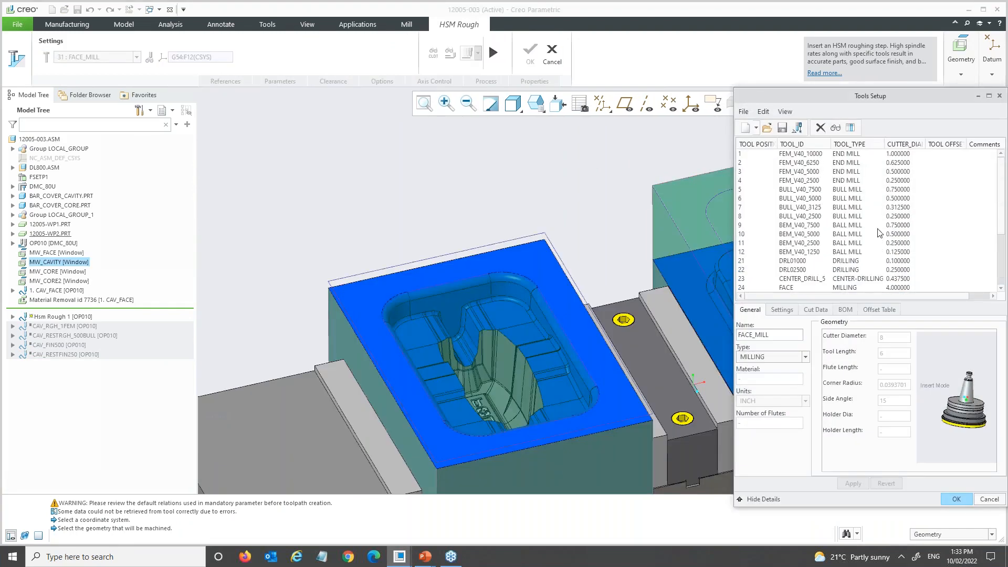
{"action": "left_click", "coordinate": [800, 153]}
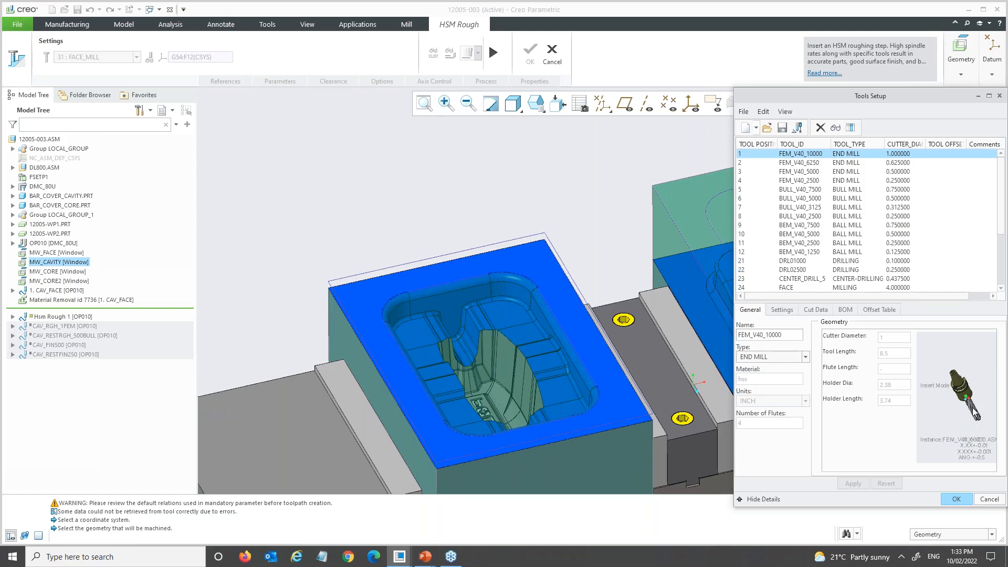
{"action": "middle_click_drag", "start_coordinate": [966, 407], "coordinate": [959, 404]}
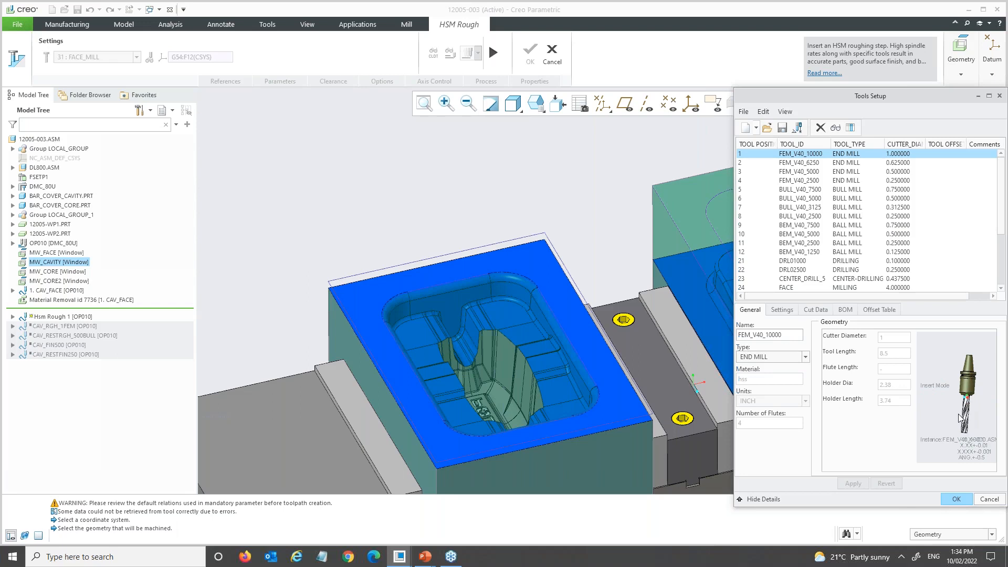
{"action": "left_click", "coordinate": [956, 499]}
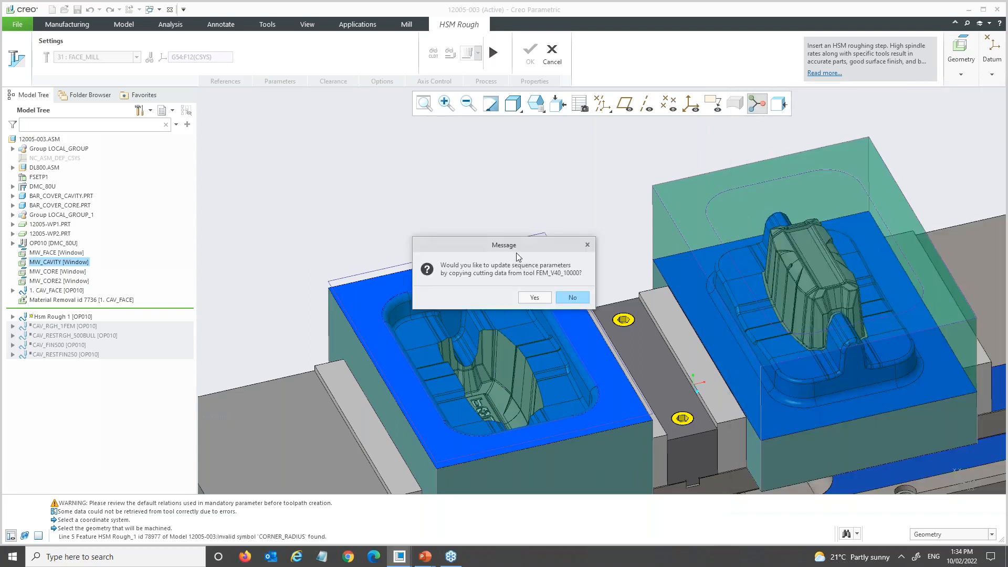
{"action": "left_click", "coordinate": [522, 296]}
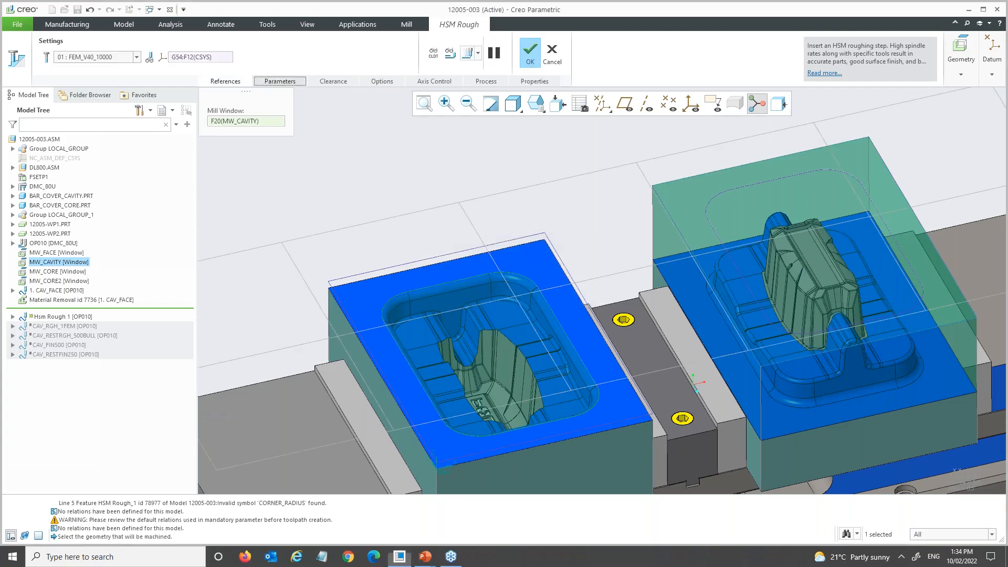
Load the DEMO1.mil parameter file from the manufacturing standards' Parameters folder into the HSM Rough step.
{"action": "left_click", "coordinate": [281, 81]}
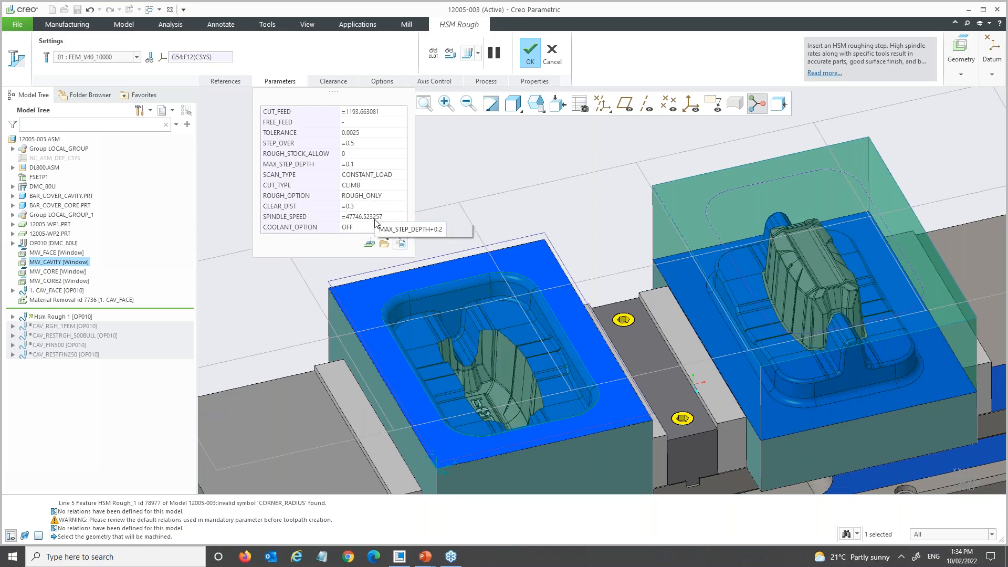
{"action": "left_click", "coordinate": [369, 242]}
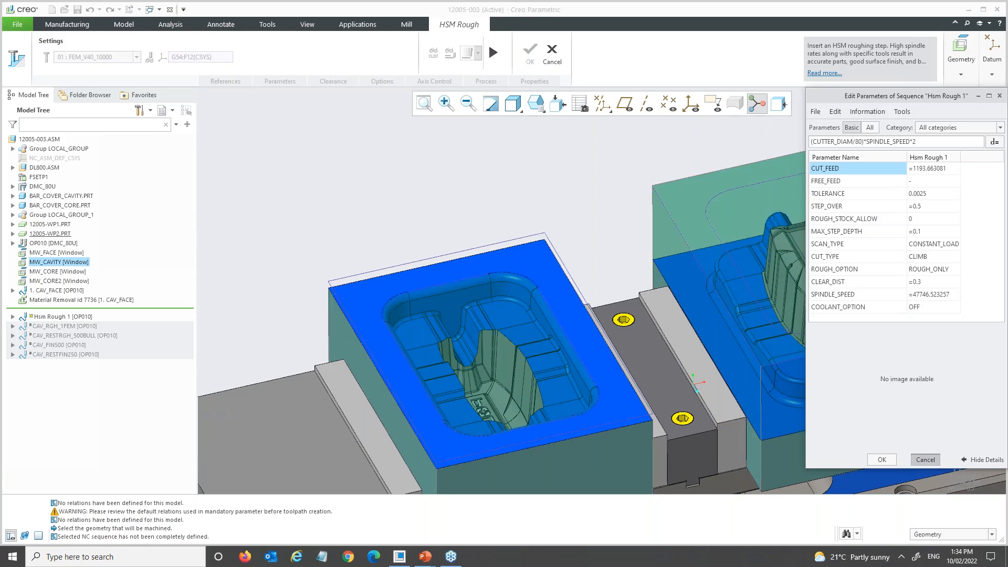
{"action": "left_click", "coordinate": [924, 460]}
{"action": "left_click", "coordinate": [384, 243]}
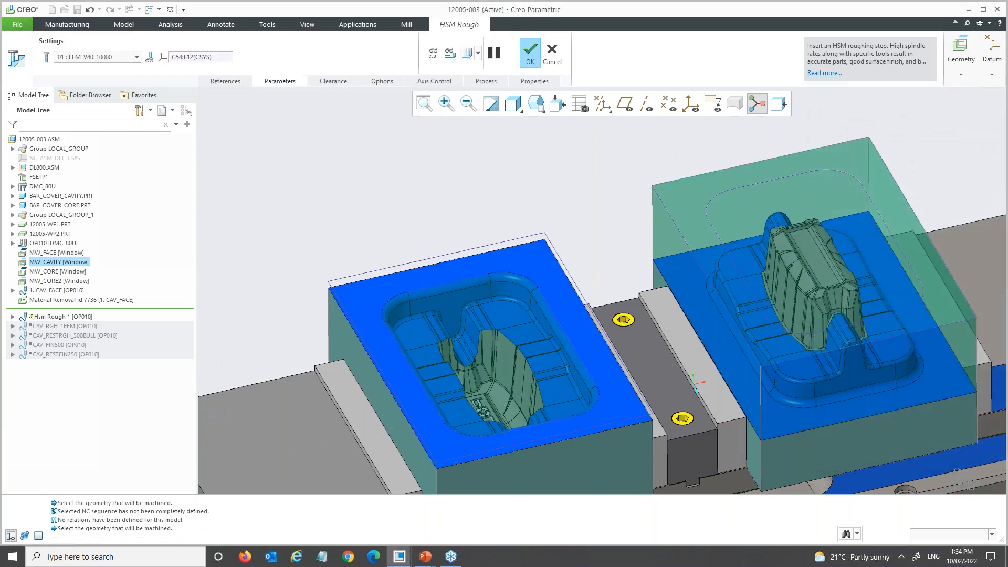
{"action": "left_click_drag", "start_coordinate": [503, 160], "coordinate": [319, 83]}
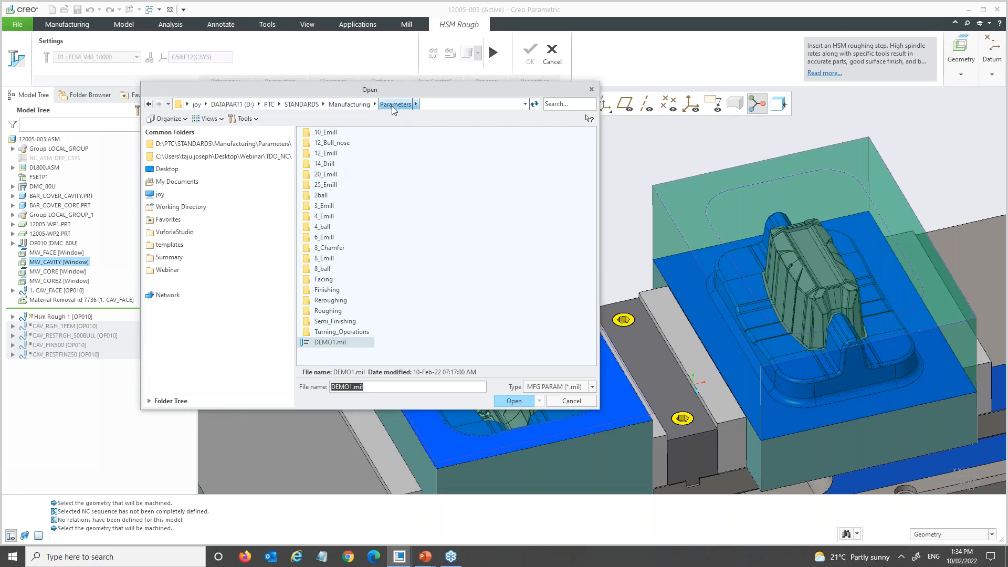
{"action": "left_click", "coordinate": [329, 342]}
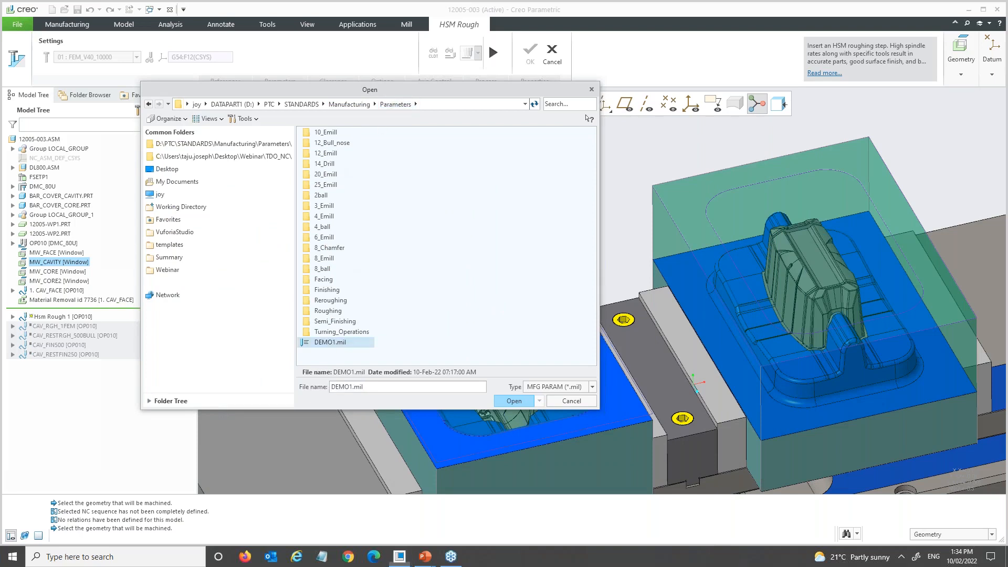
{"action": "double_click", "coordinate": [329, 342]}
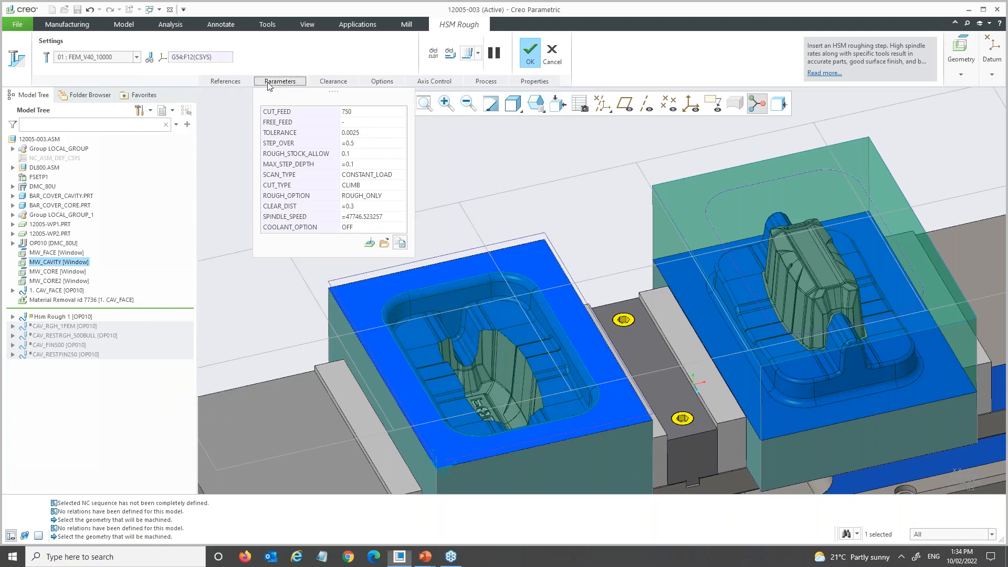
Review the HSM Rough step's loaded machining parameters alongside the fixtured cavity and core.
{"action": "left_click", "coordinate": [269, 83]}
{"action": "scroll", "coordinate": [348, 211], "scroll_direction": "up", "scroll_amount": 2}
{"action": "scroll", "coordinate": [348, 211], "scroll_direction": "up", "scroll_amount": 3}
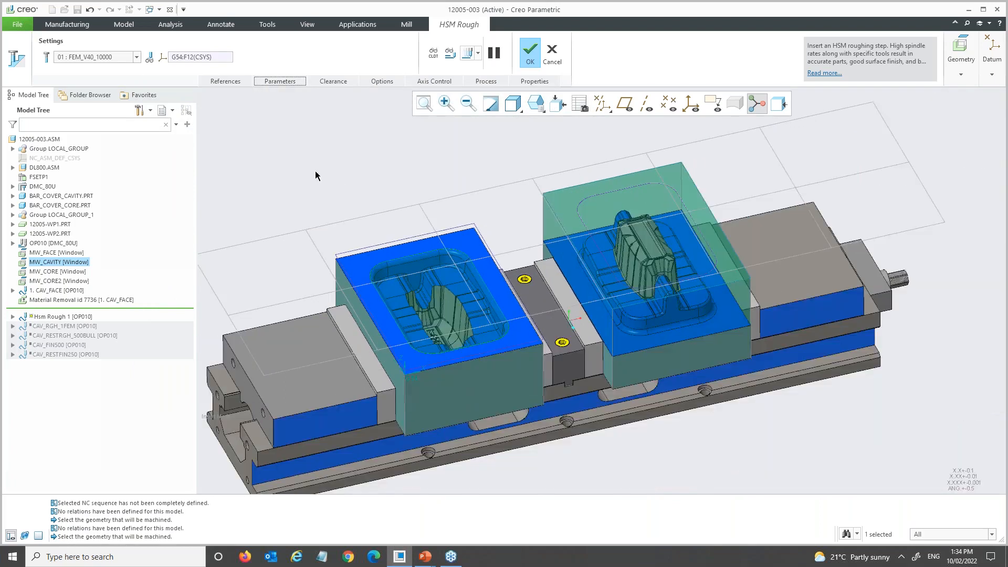
{"action": "scroll", "coordinate": [316, 175], "scroll_direction": "down", "scroll_amount": 3}
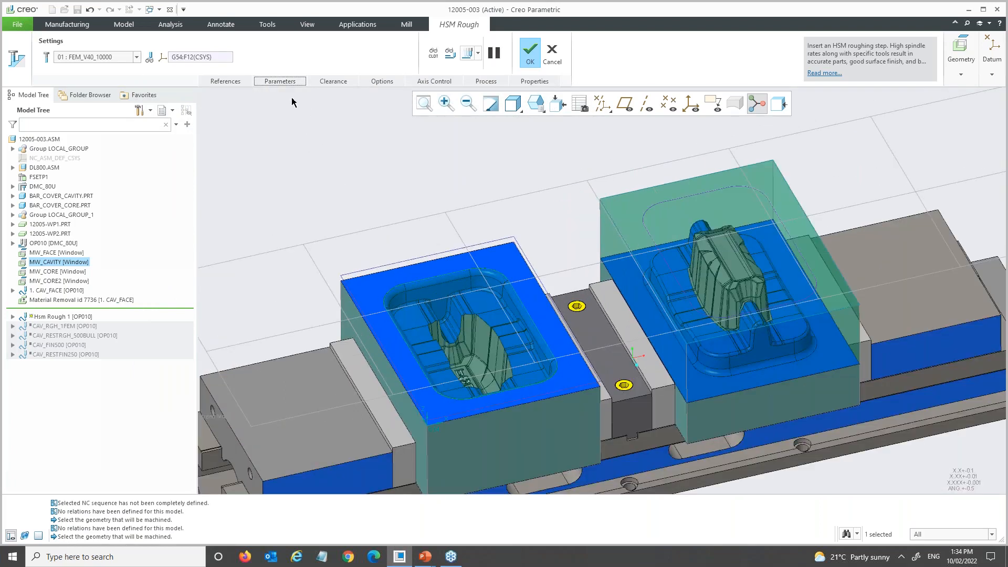
{"action": "left_click", "coordinate": [280, 80]}
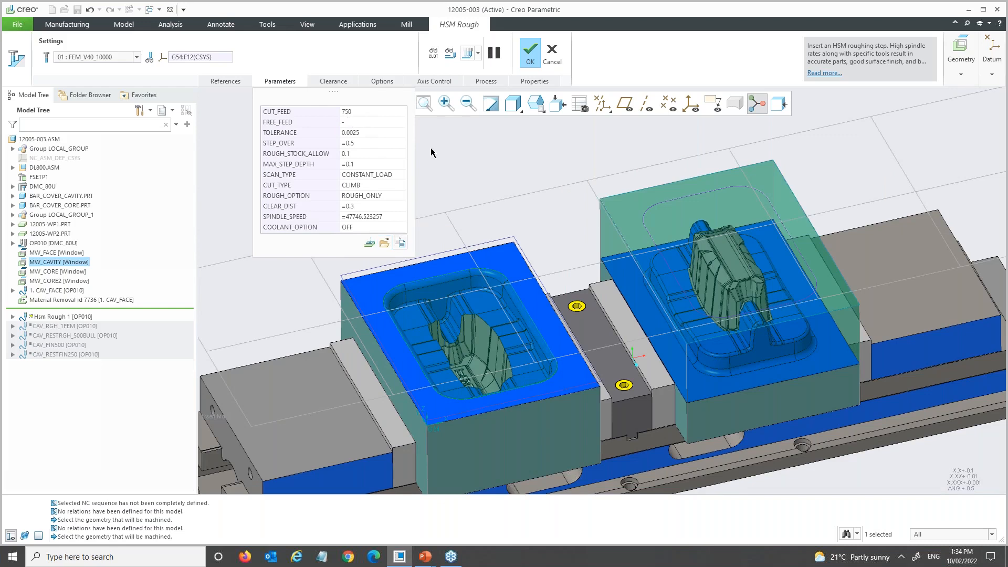
{"action": "left_click", "coordinate": [288, 82]}
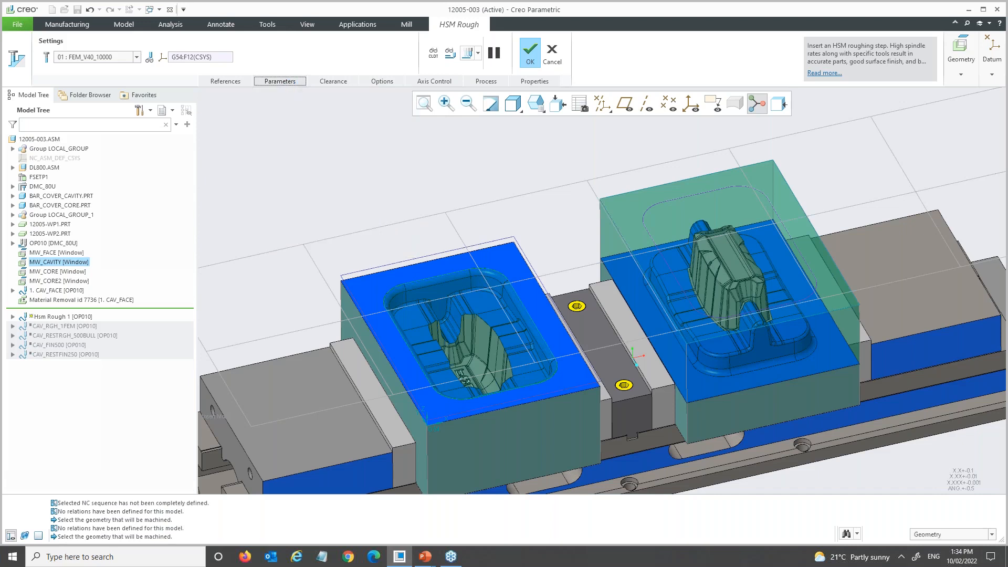
Compute the HSM Rough tool path, play it over the mold cavity, and close the playback.
{"action": "left_click", "coordinate": [465, 55]}
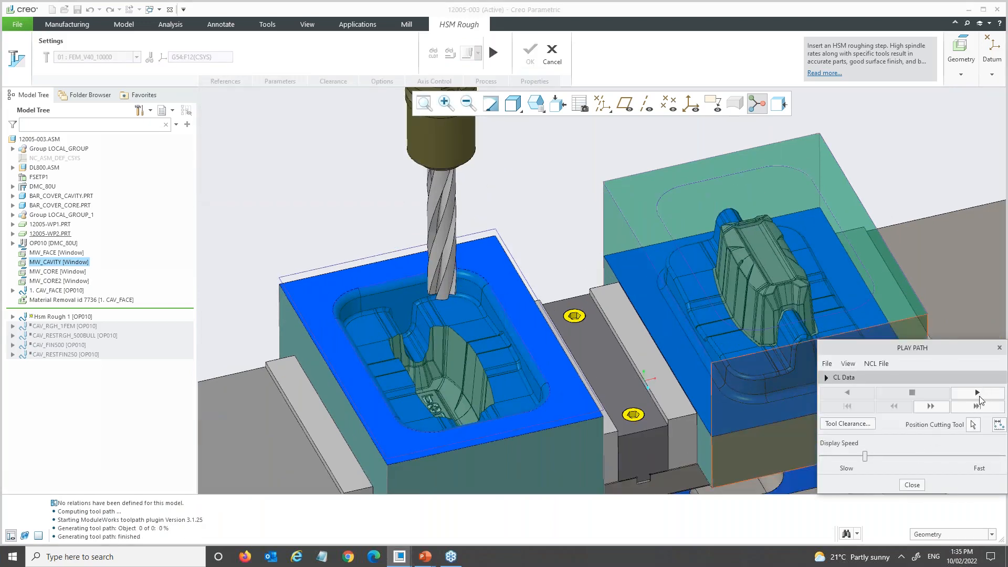
{"action": "left_click", "coordinate": [979, 397]}
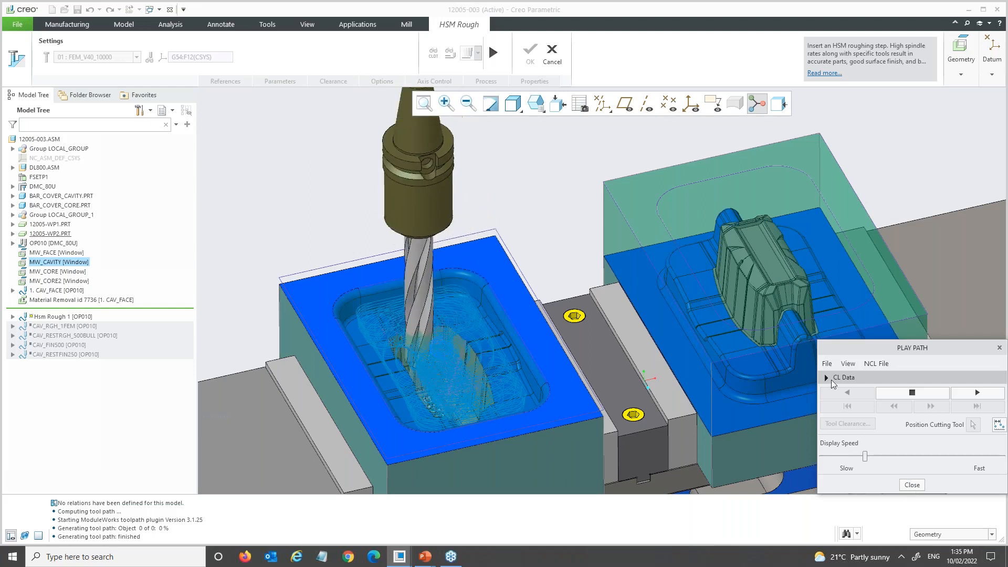
{"action": "left_click", "coordinate": [912, 485]}
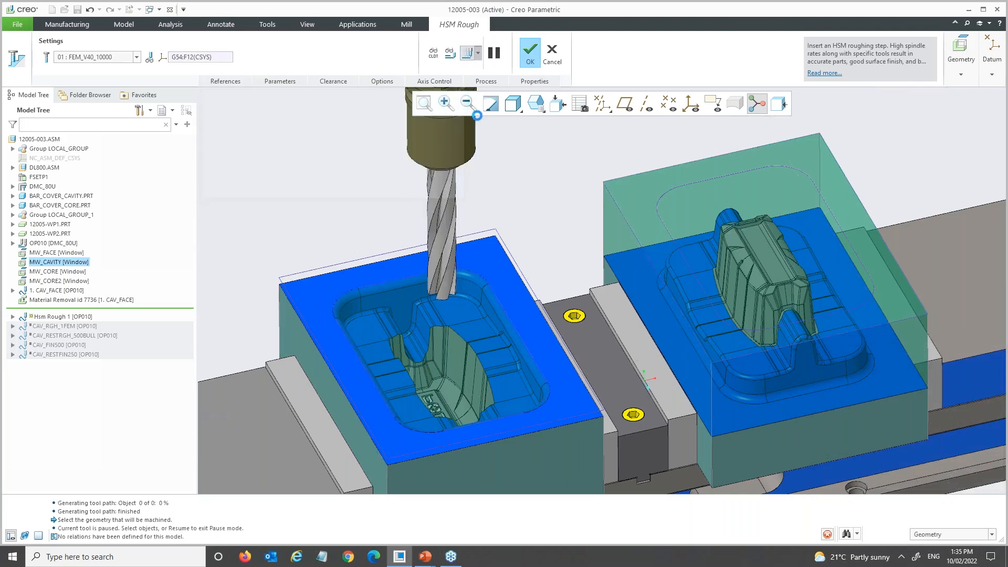
{"action": "left_click", "coordinate": [912, 485]}
Simulate the cavity roughing's material removal, check the comparison settings while it plays, and exit the simulation.
{"action": "left_click", "coordinate": [478, 53]}
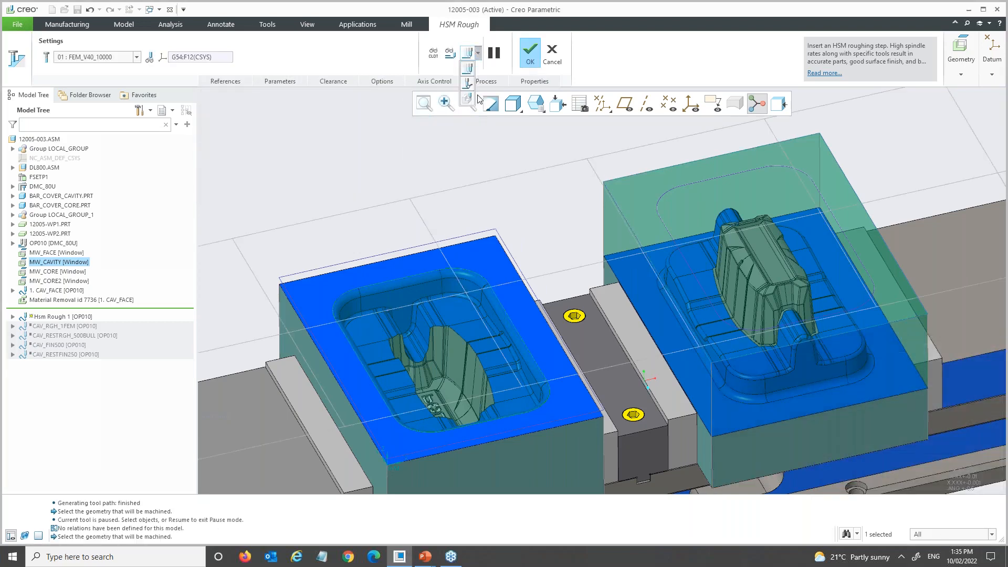
{"action": "left_click", "coordinate": [469, 98]}
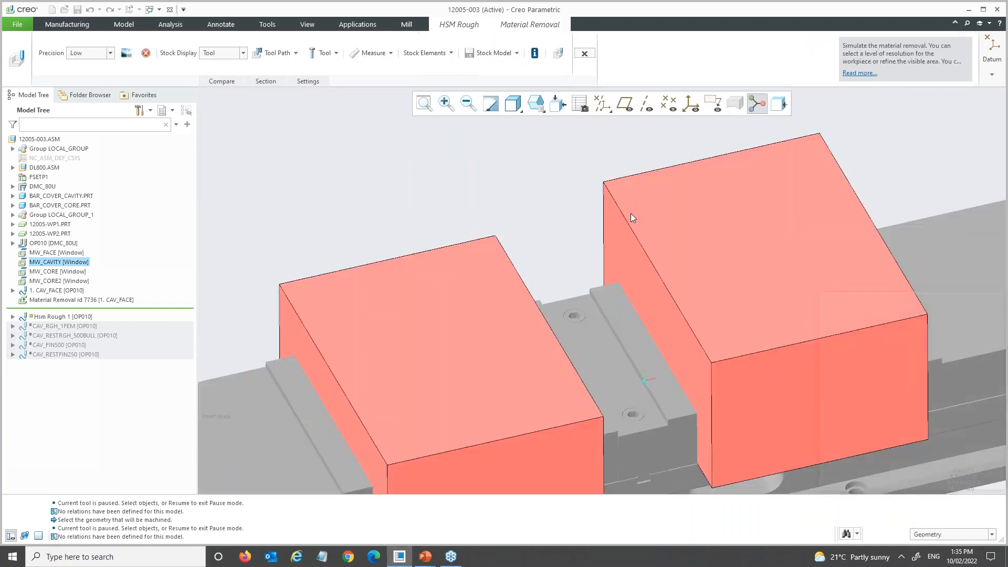
{"action": "left_click", "coordinate": [558, 53]}
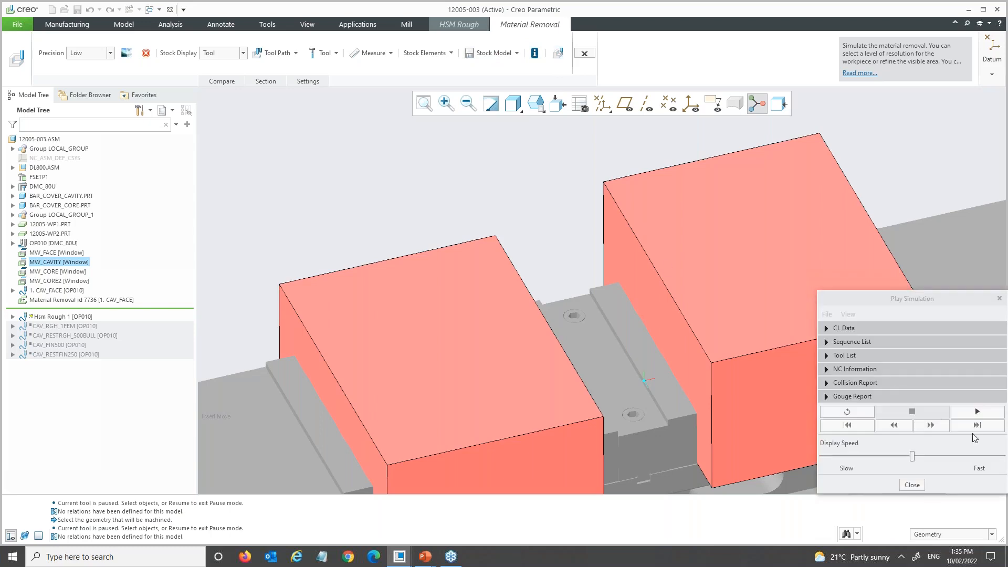
{"action": "left_click", "coordinate": [829, 382]}
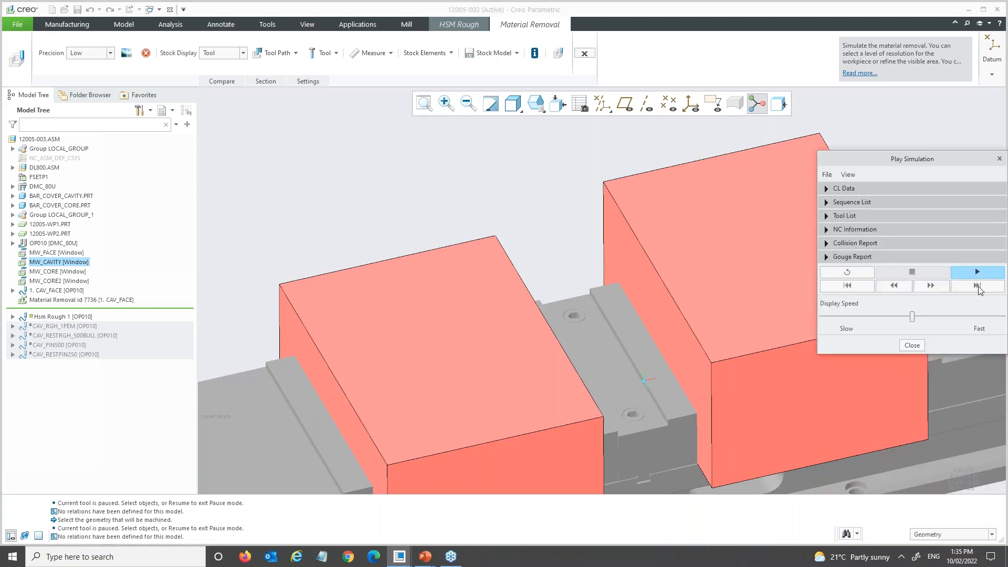
{"action": "left_click", "coordinate": [977, 271]}
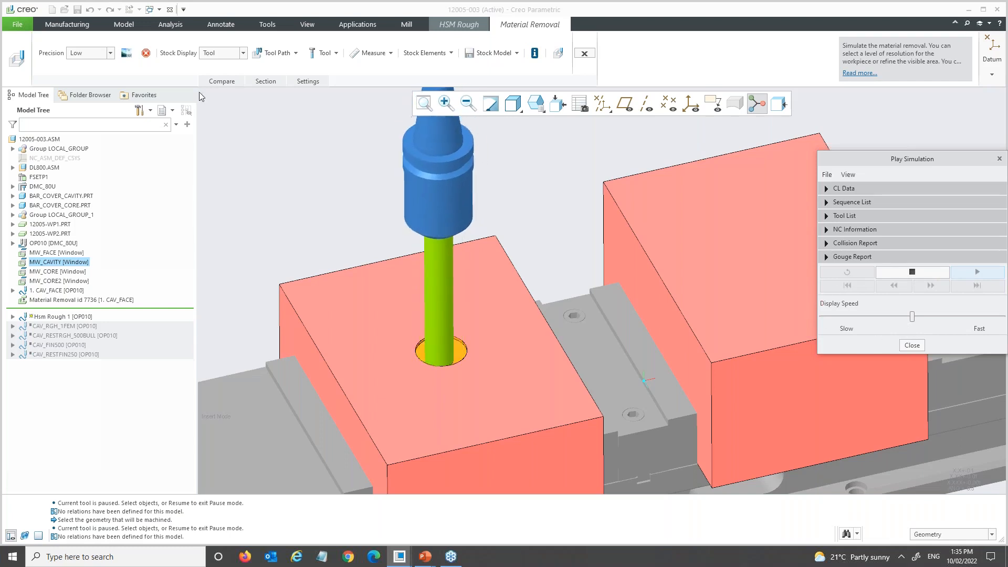
{"action": "left_click", "coordinate": [221, 81]}
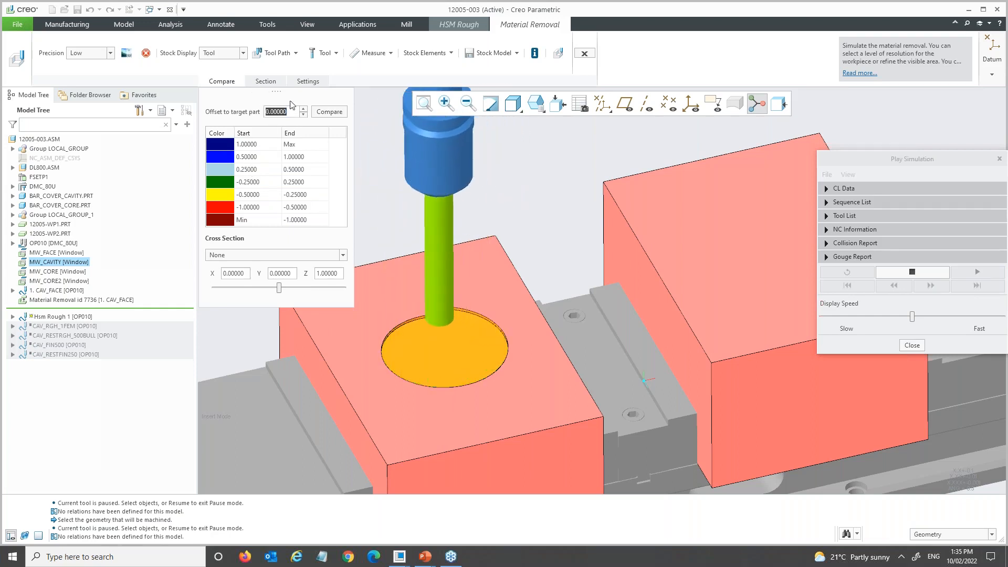
{"action": "left_click", "coordinate": [222, 82]}
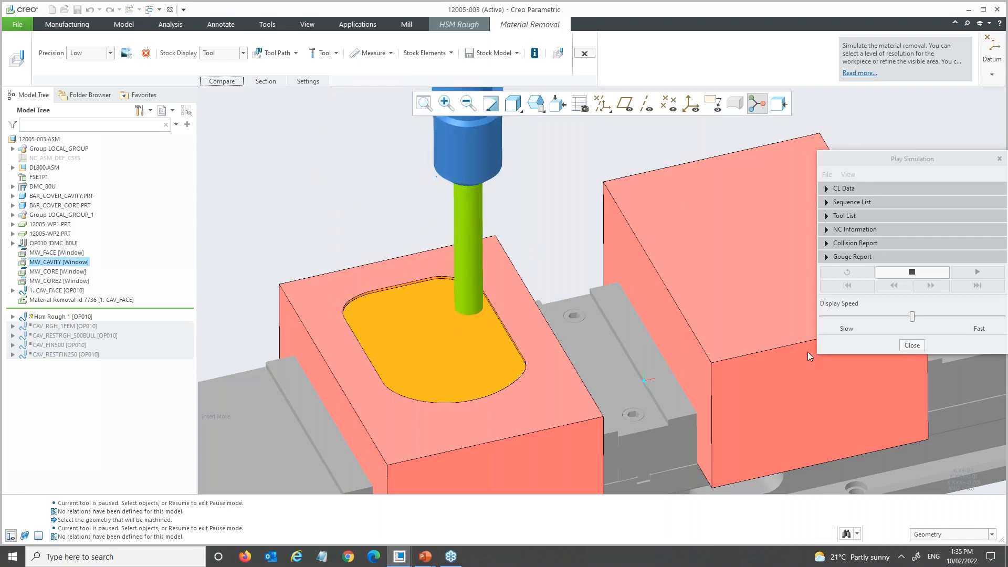
{"action": "left_click", "coordinate": [912, 345]}
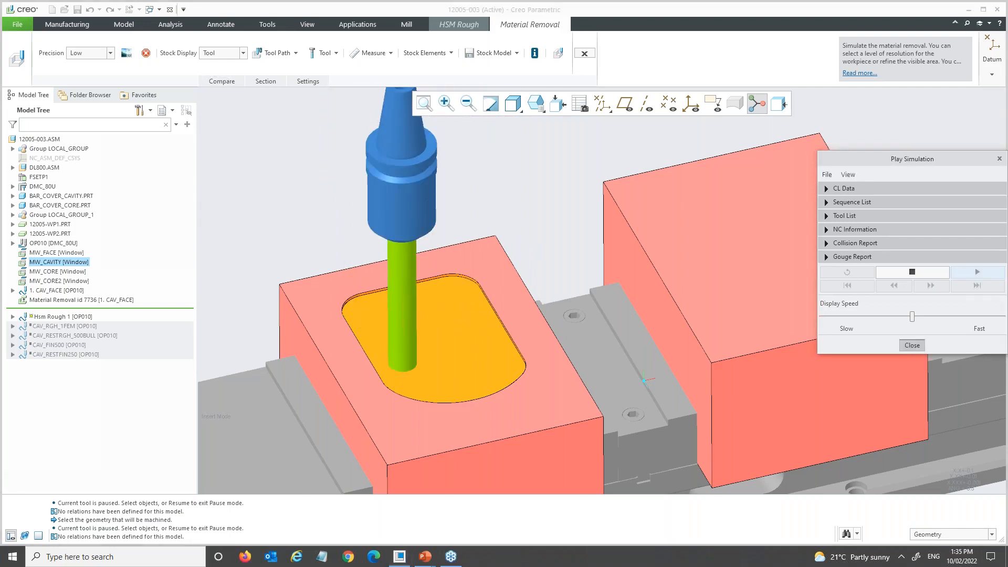
{"action": "left_click", "coordinate": [583, 55]}
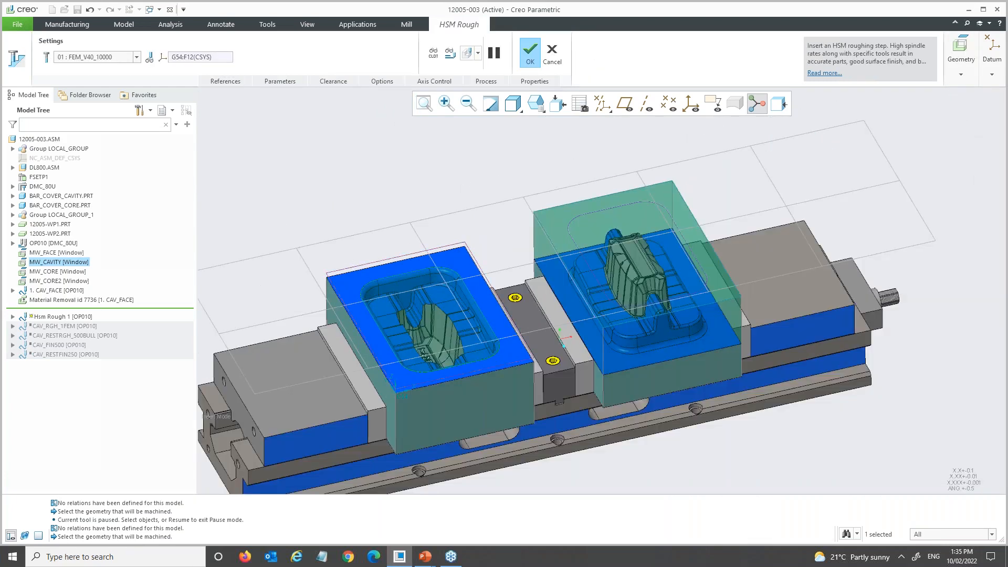
Complete the HSM Rough step and move the model's insertion point below the CAV_RESTFIN250 step.
{"action": "left_click", "coordinate": [533, 60]}
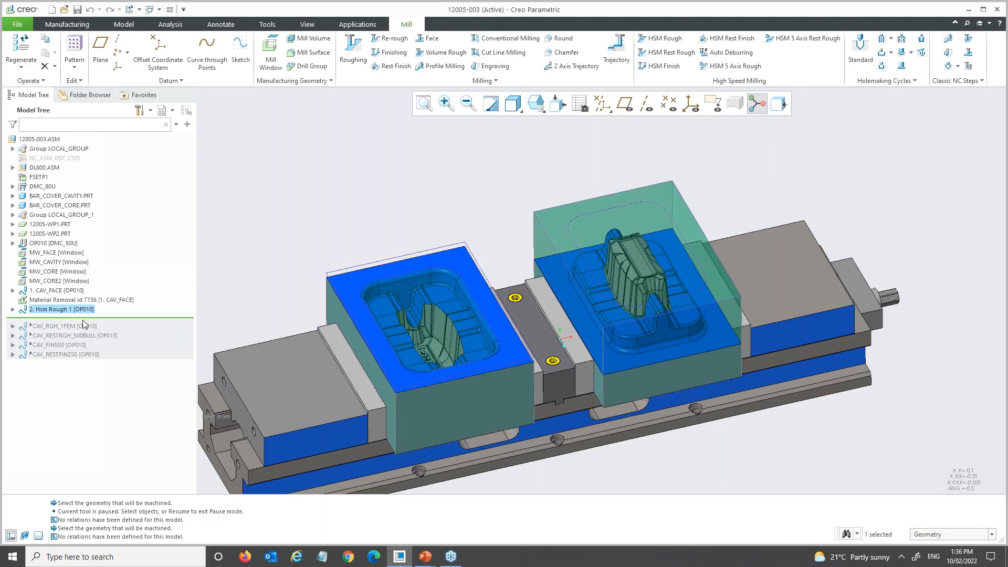
{"action": "left_click_drag", "start_coordinate": [82, 319], "coordinate": [85, 359]}
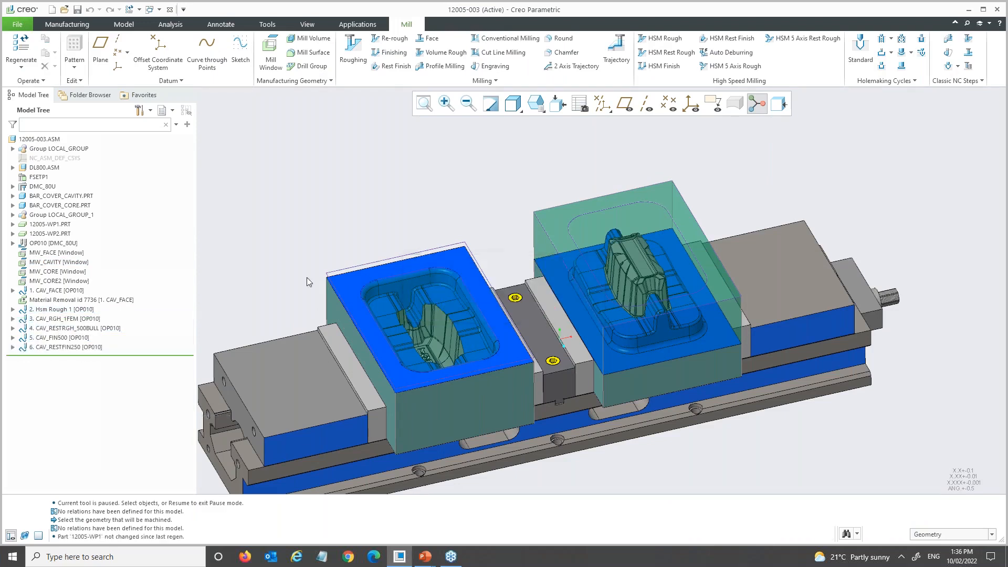
Open the manufacturing assembly 1057.asm from the Template folder inside Webinar's TDO_NC folder.
{"action": "scroll", "coordinate": [459, 237], "scroll_direction": "up", "scroll_amount": 2}
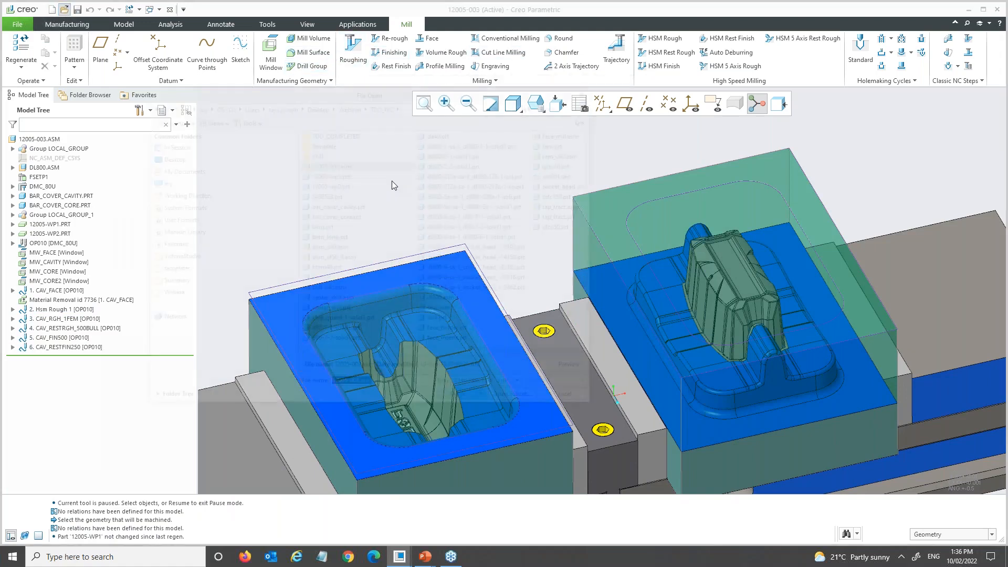
{"action": "left_click", "coordinate": [167, 295]}
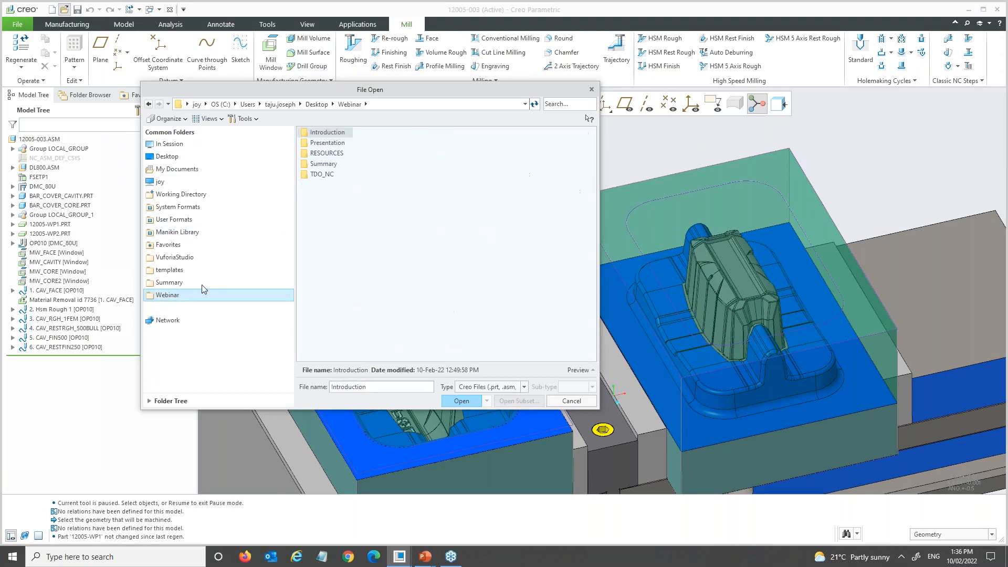
{"action": "double_click", "coordinate": [322, 175]}
{"action": "double_click", "coordinate": [322, 175]}
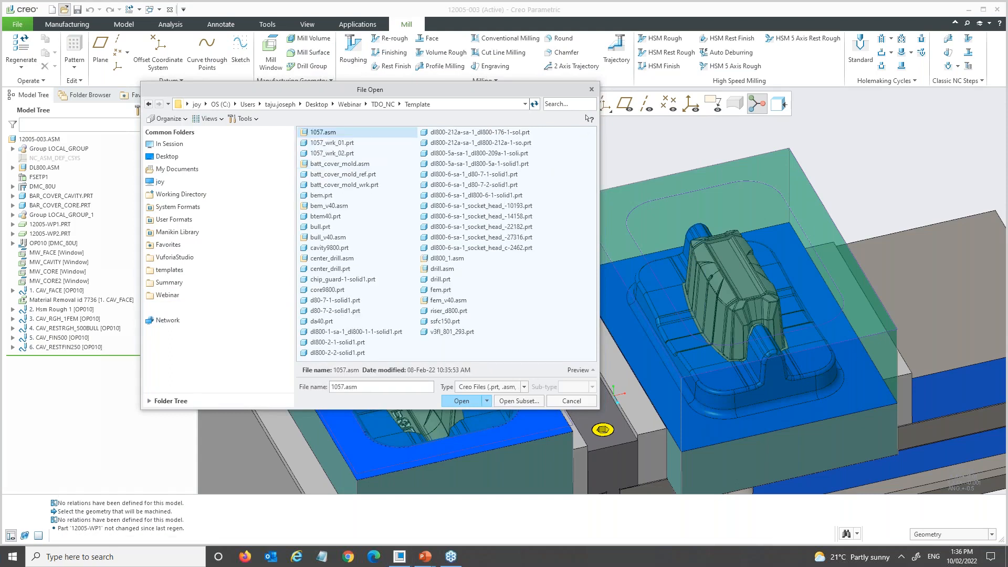
{"action": "double_click", "coordinate": [322, 132]}
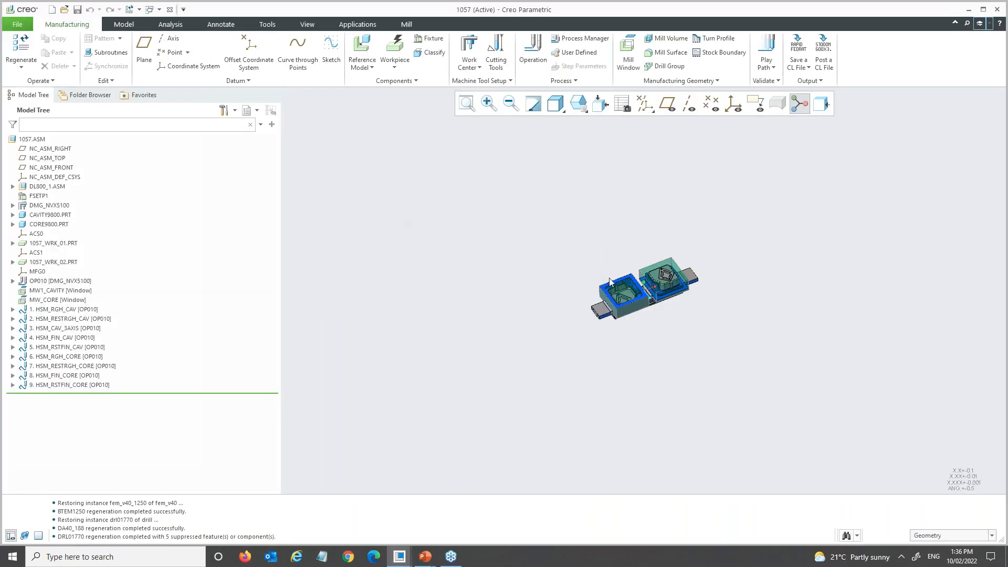
{"action": "scroll", "coordinate": [667, 270], "scroll_direction": "up", "scroll_amount": 8}
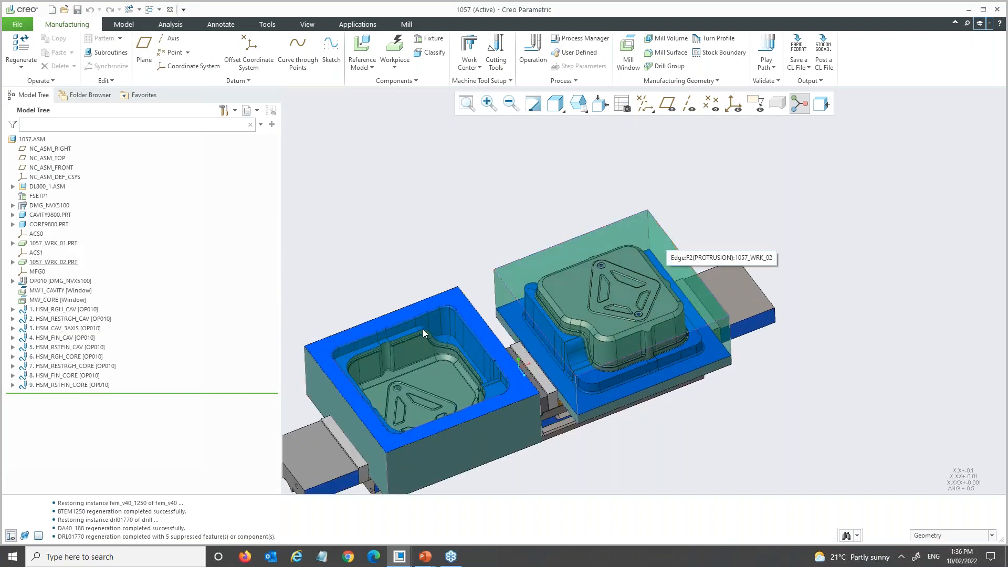
Save the four core steps, HSM_RGH_CORE through HSM_RSTFIN_CORE, as a new machining template named DEMO.
{"action": "left_click", "coordinate": [64, 358]}
{"action": "left_click", "coordinate": [63, 384], "text": "shift"}
{"action": "right_click", "coordinate": [61, 377]}
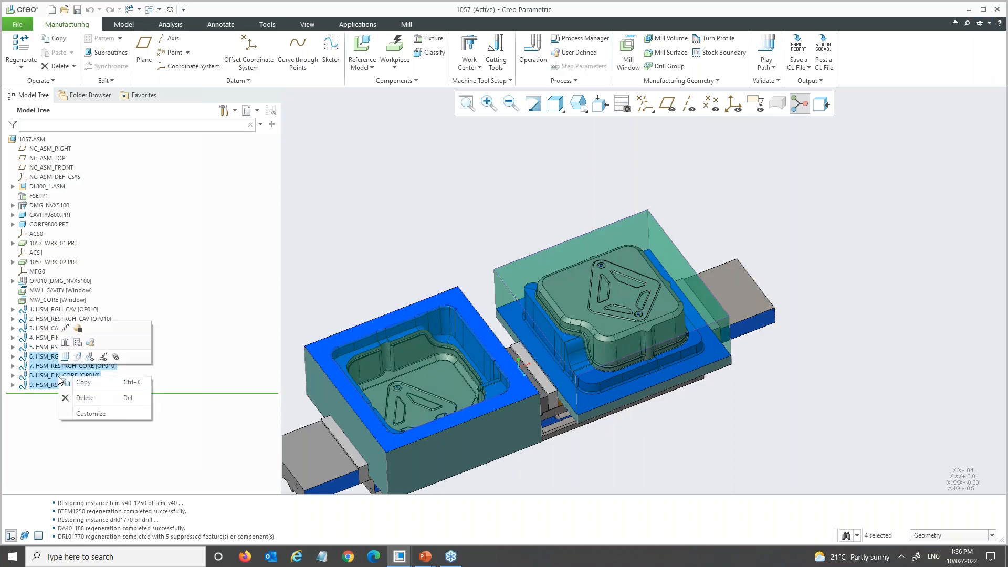
{"action": "left_click", "coordinate": [77, 342]}
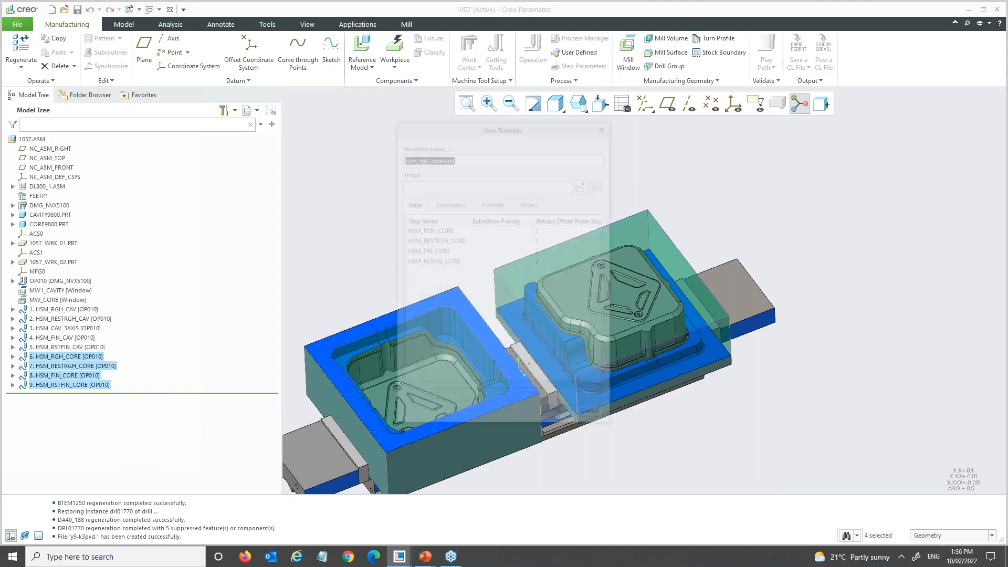
{"action": "left_click", "coordinate": [458, 158]}
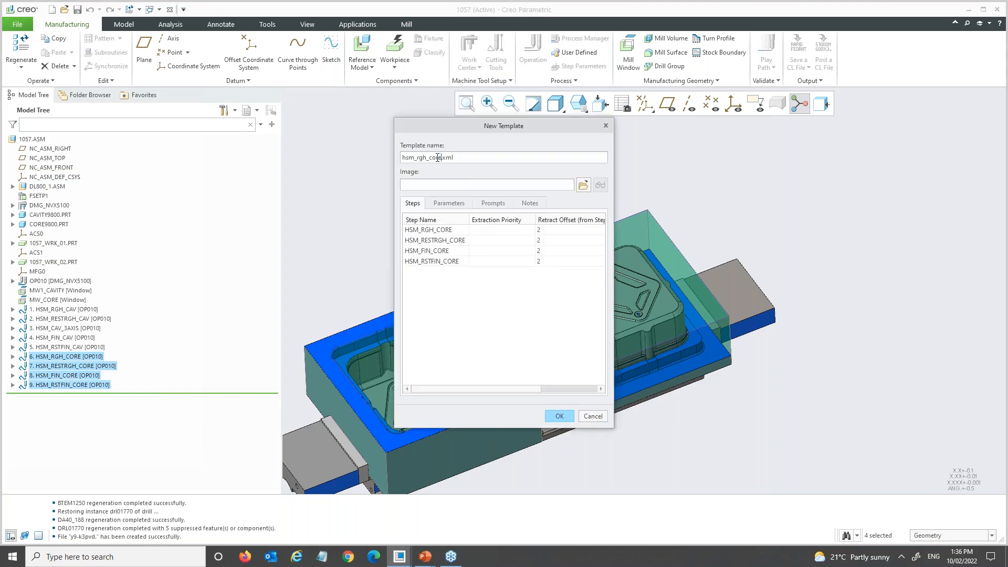
{"action": "double_click", "coordinate": [437, 158]}
{"action": "type", "text": "DEMO"}
{"action": "left_click", "coordinate": [559, 415]}
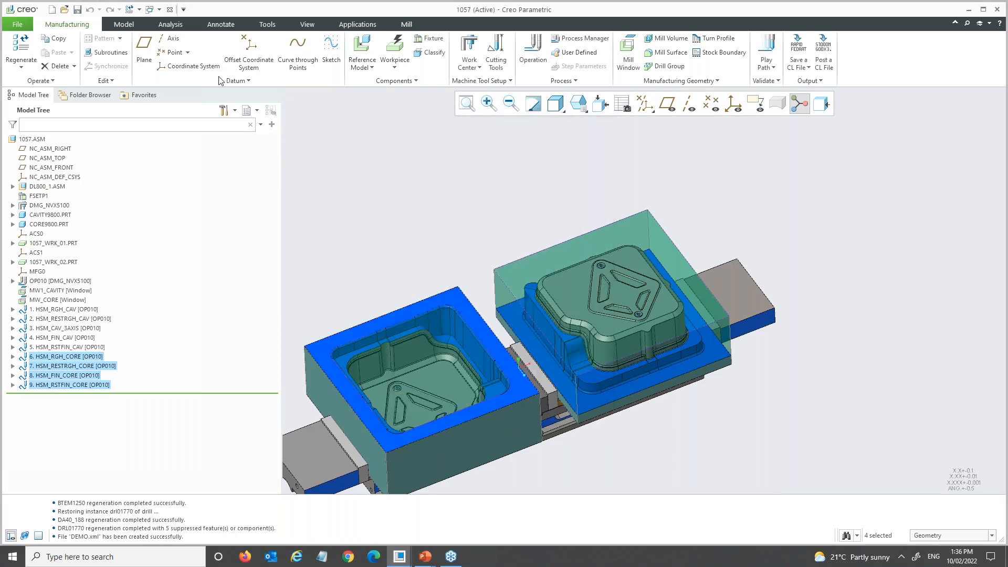
Switch to the 12005-003 assembly and import the machining template core_rgh.xml from TDO_NC's XML folder.
{"action": "left_click", "coordinate": [159, 10]}
{"action": "left_click", "coordinate": [174, 22]}
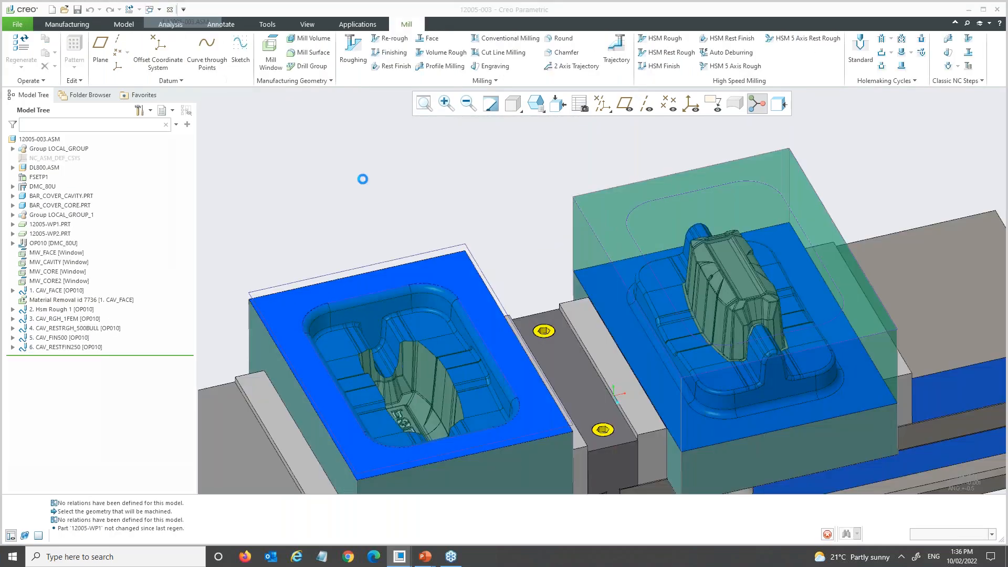
{"action": "scroll", "coordinate": [439, 279], "scroll_direction": "up", "scroll_amount": 3}
{"action": "scroll", "coordinate": [638, 170], "scroll_direction": "down", "scroll_amount": 3}
{"action": "left_click", "coordinate": [68, 24]}
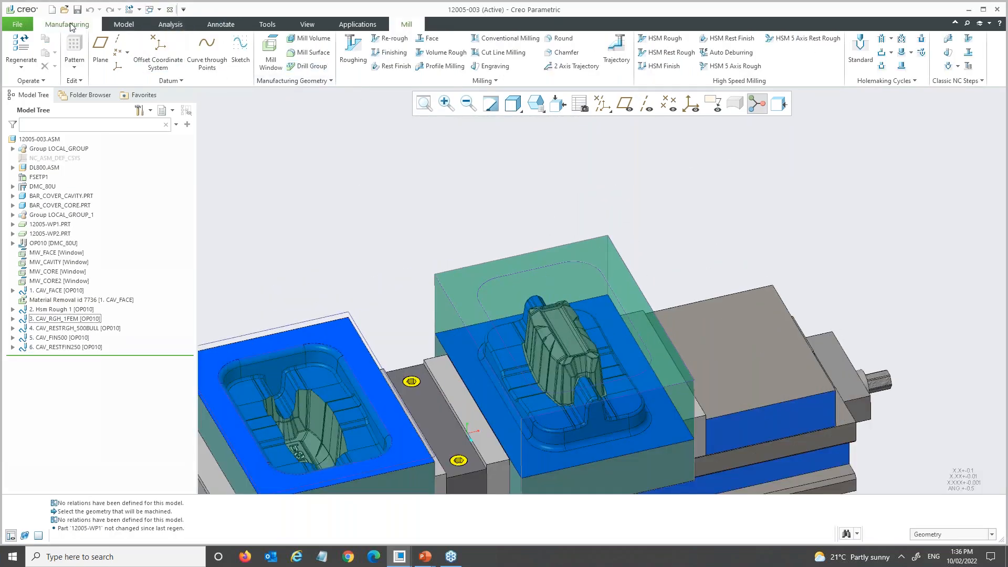
{"action": "left_click", "coordinate": [481, 80]}
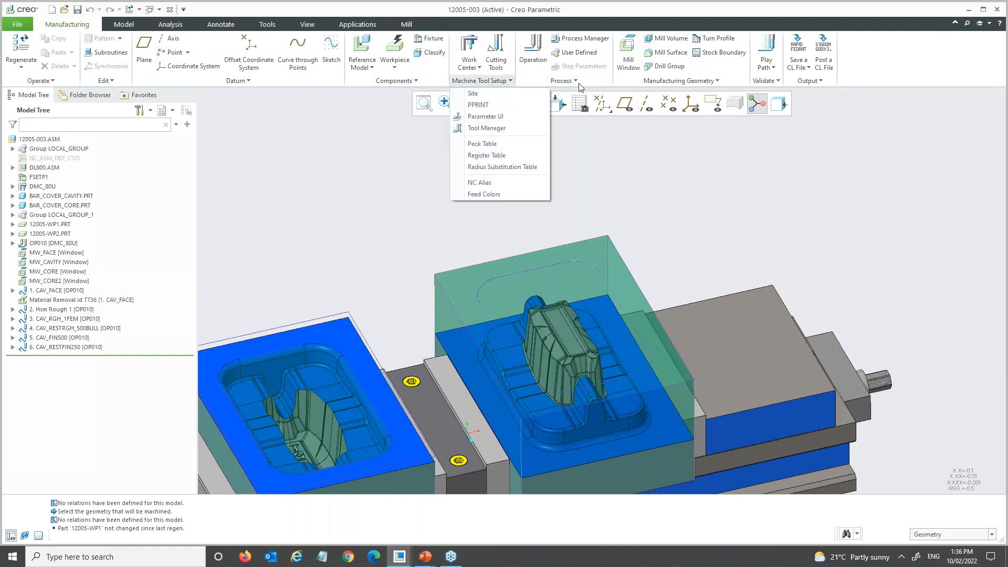
{"action": "left_click", "coordinate": [564, 80]}
{"action": "left_click", "coordinate": [558, 97]}
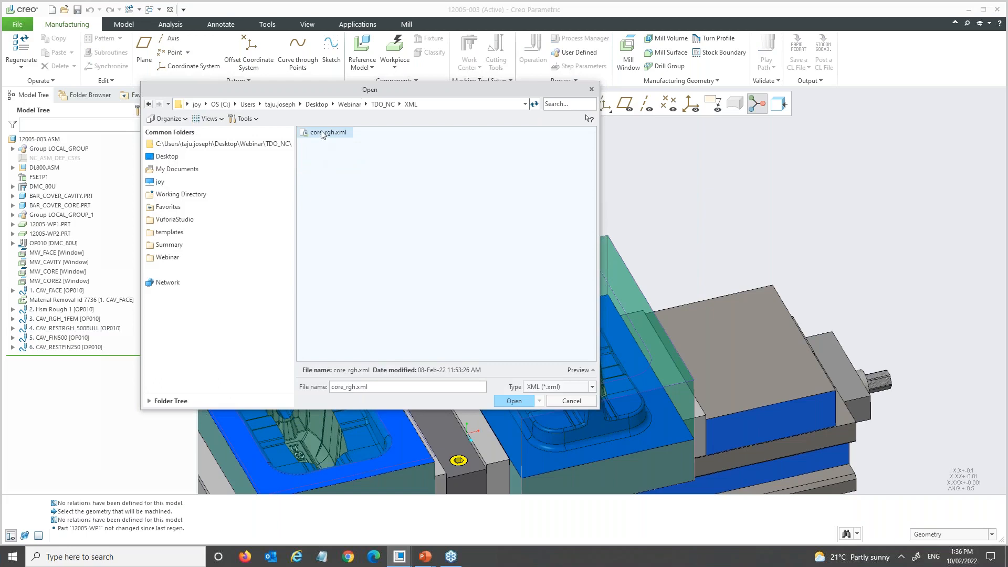
{"action": "double_click", "coordinate": [324, 133]}
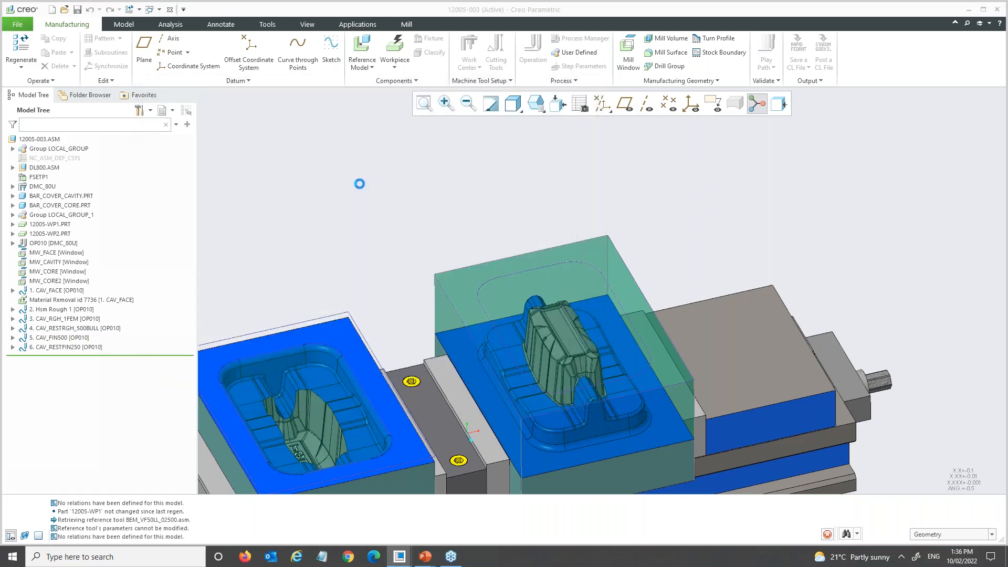
Review the imported core steps, CORE_RGH_1FEM_000 through CORE_RESTFIN250_000, and examine the core and cavity workpieces.
{"action": "left_click", "coordinate": [63, 375]}
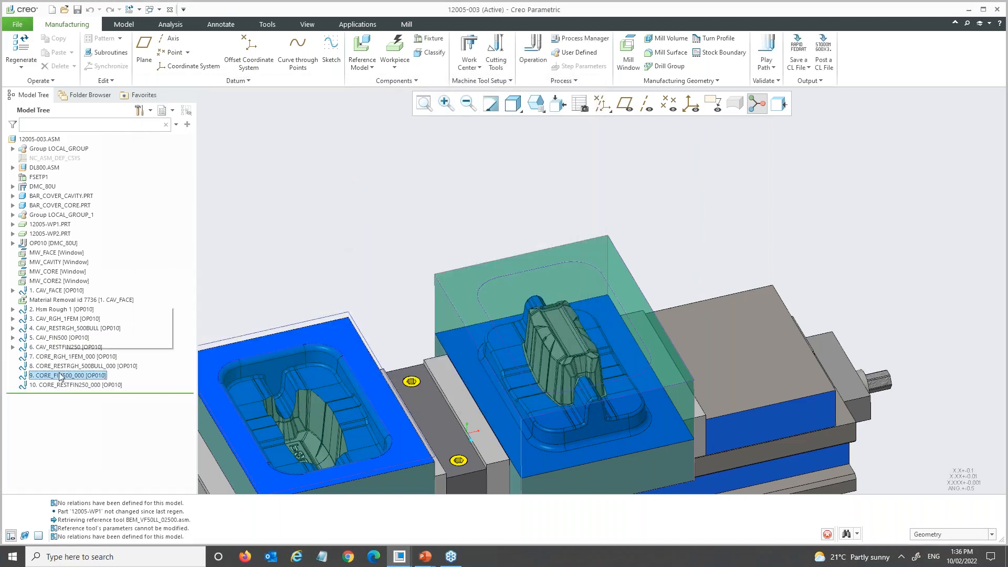
{"action": "left_click", "coordinate": [52, 357]}
{"action": "left_click", "coordinate": [63, 386], "text": "shift"}
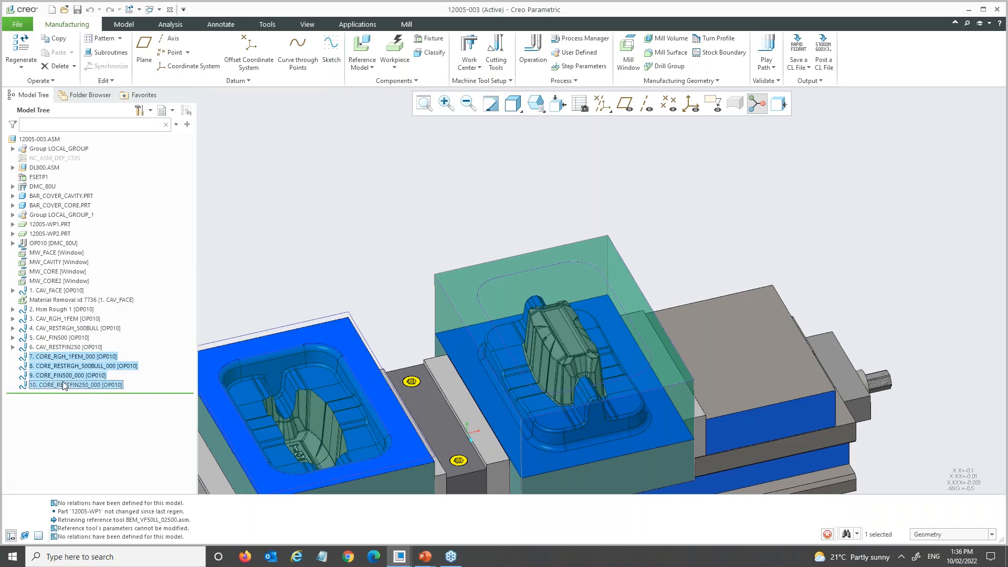
{"action": "left_click", "coordinate": [324, 265]}
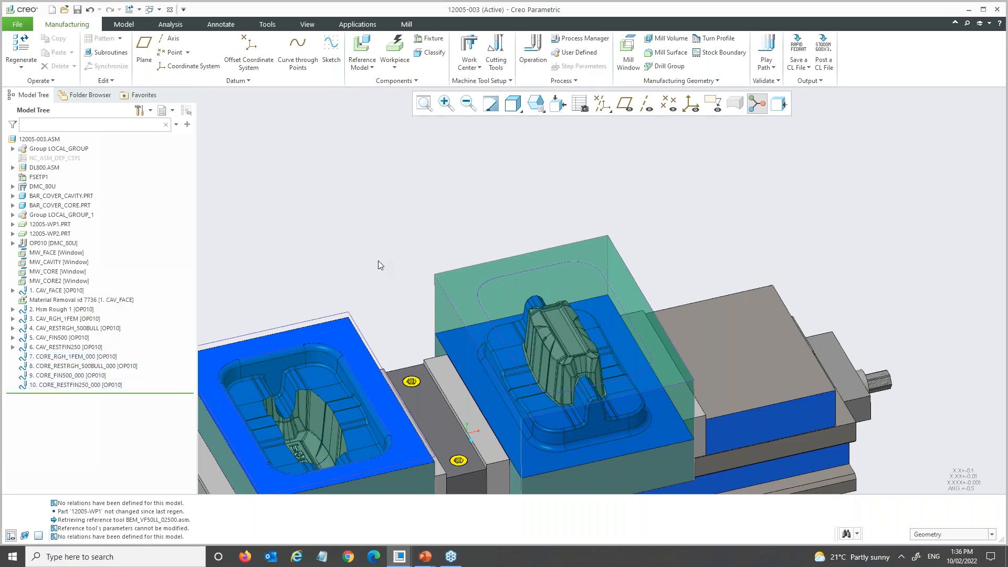
{"action": "scroll", "coordinate": [399, 262], "scroll_direction": "down", "scroll_amount": 2}
{"action": "scroll", "coordinate": [379, 275], "scroll_direction": "up", "scroll_amount": 3}
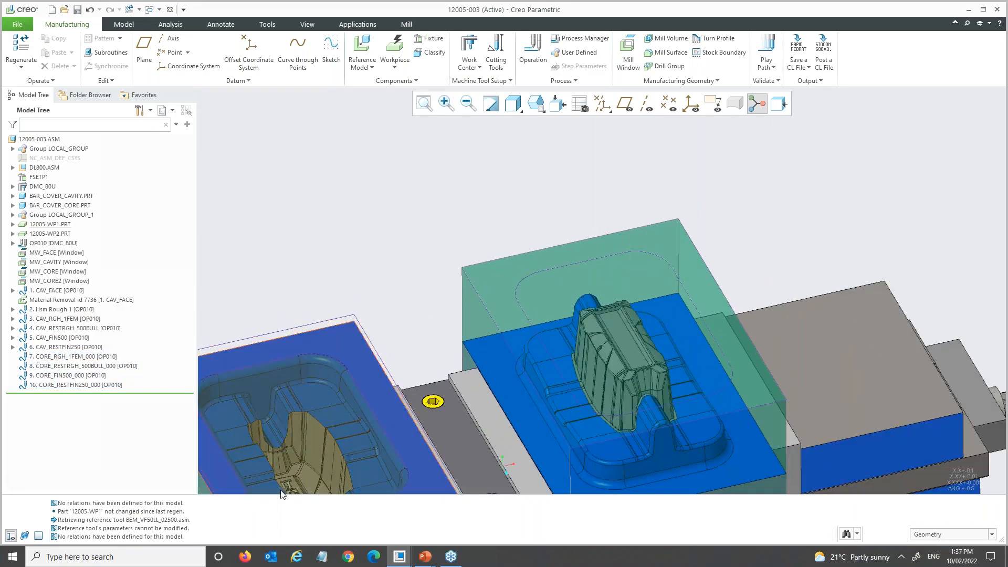
{"action": "left_click_drag", "start_coordinate": [305, 495], "coordinate": [306, 514]}
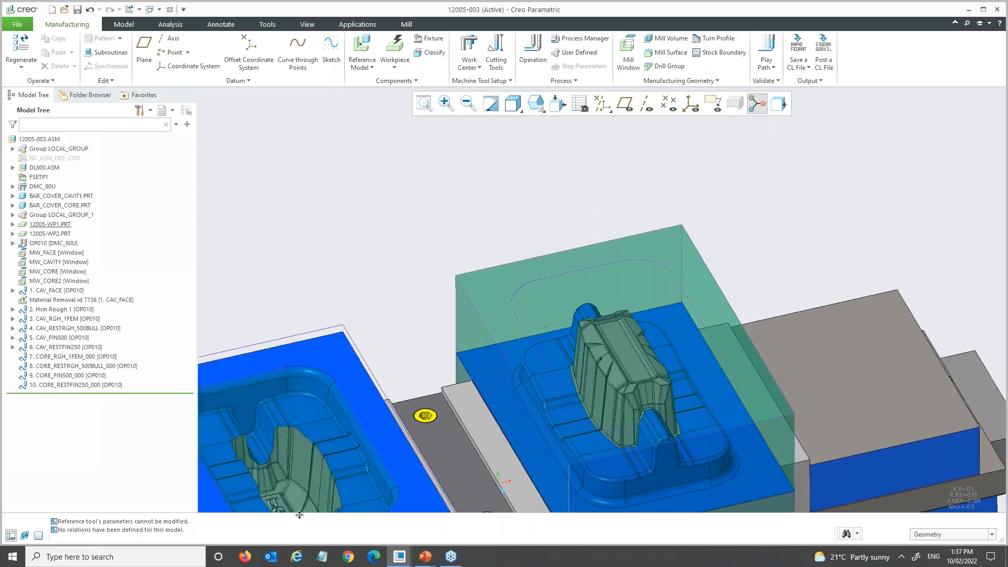
{"action": "scroll", "coordinate": [472, 281], "scroll_direction": "down", "scroll_amount": 3}
{"action": "scroll", "coordinate": [689, 276], "scroll_direction": "up", "scroll_amount": 3}
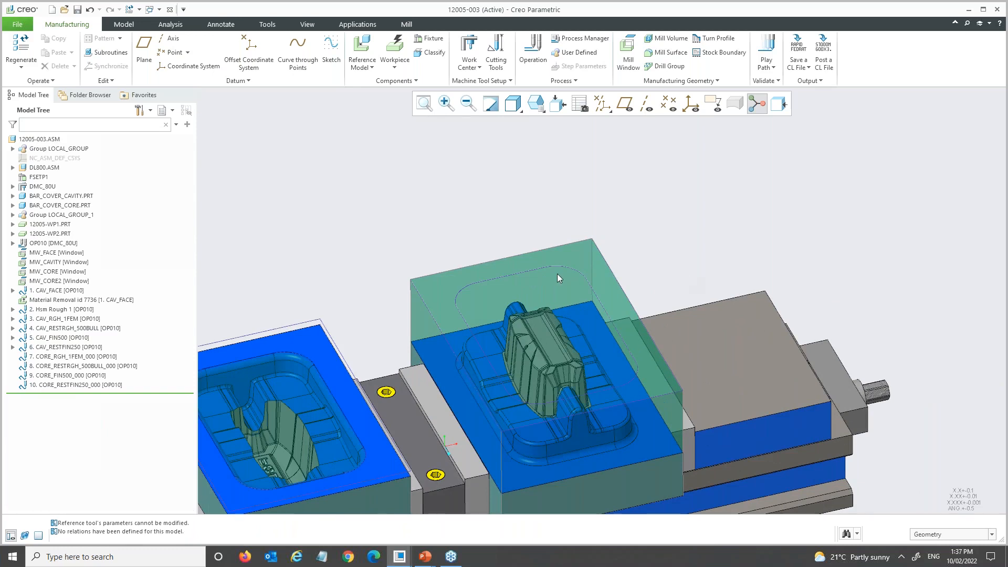
Compute and play the CORE_FIN500_000 tool path over the mold core, and close the playback.
{"action": "left_click", "coordinate": [83, 374]}
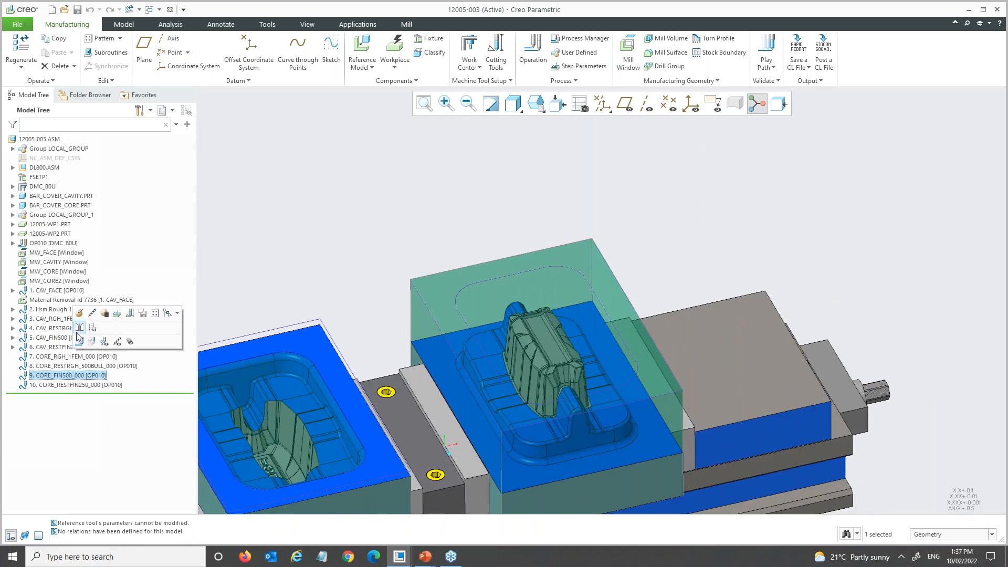
{"action": "left_click", "coordinate": [79, 343]}
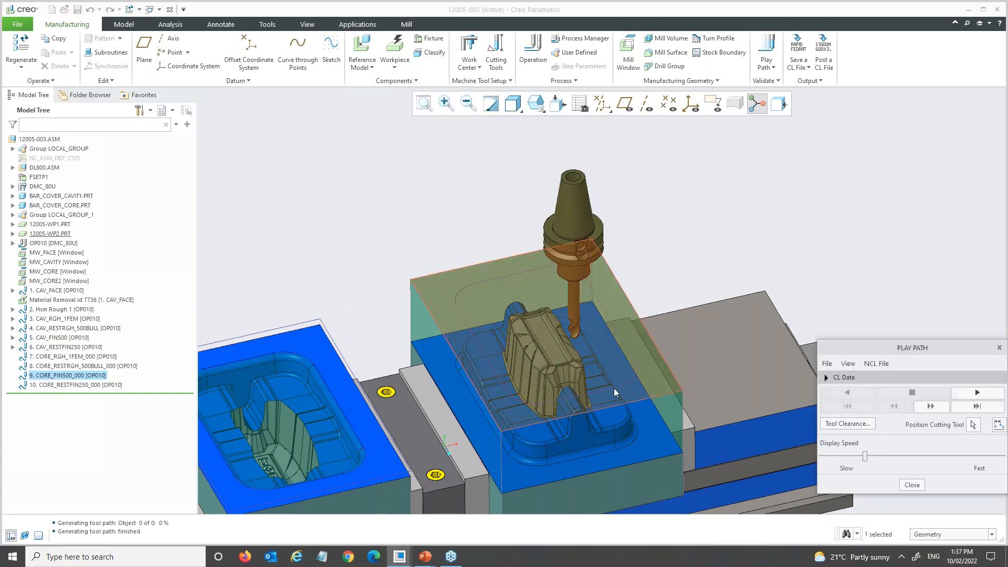
{"action": "left_click", "coordinate": [960, 394]}
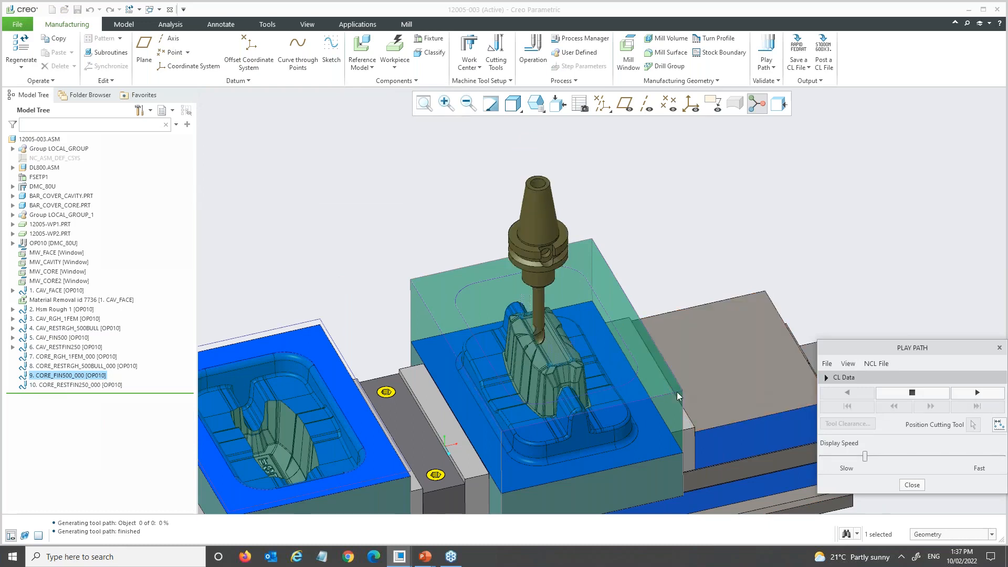
{"action": "scroll", "coordinate": [635, 406], "scroll_direction": "up", "scroll_amount": 2}
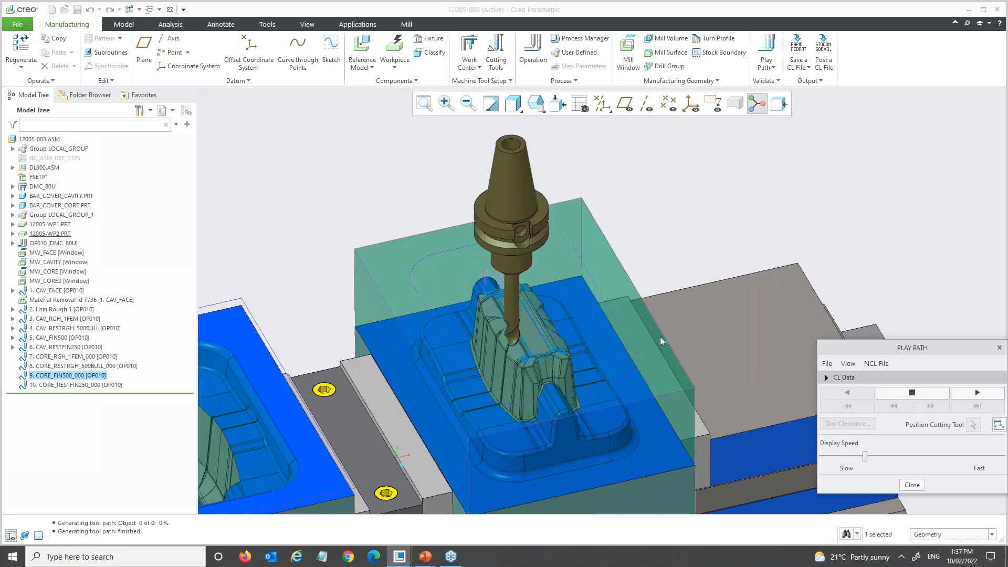
{"action": "left_click", "coordinate": [912, 485]}
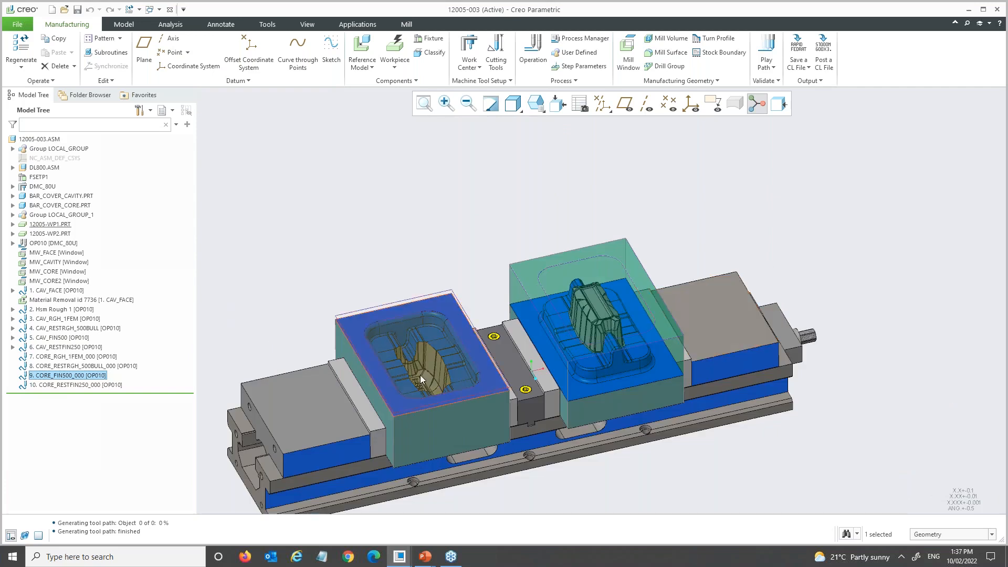
Switch to the PowerPoint slide show and advance from the Demonstration slide to the Creo NC value slide.
{"action": "mouse_move", "coordinate": [425, 557]}
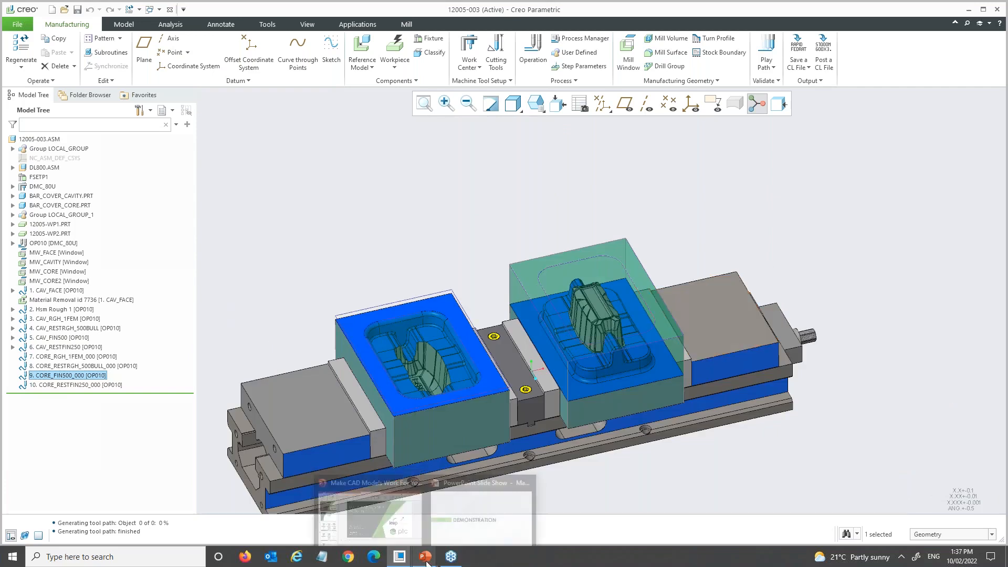
{"action": "left_click", "coordinate": [465, 517]}
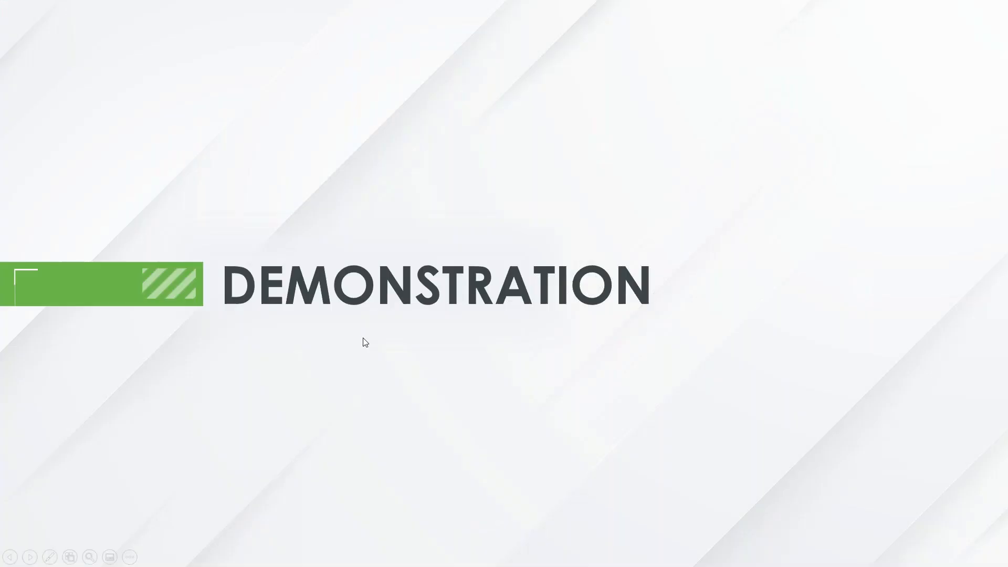
{"action": "left_click", "coordinate": [363, 344]}
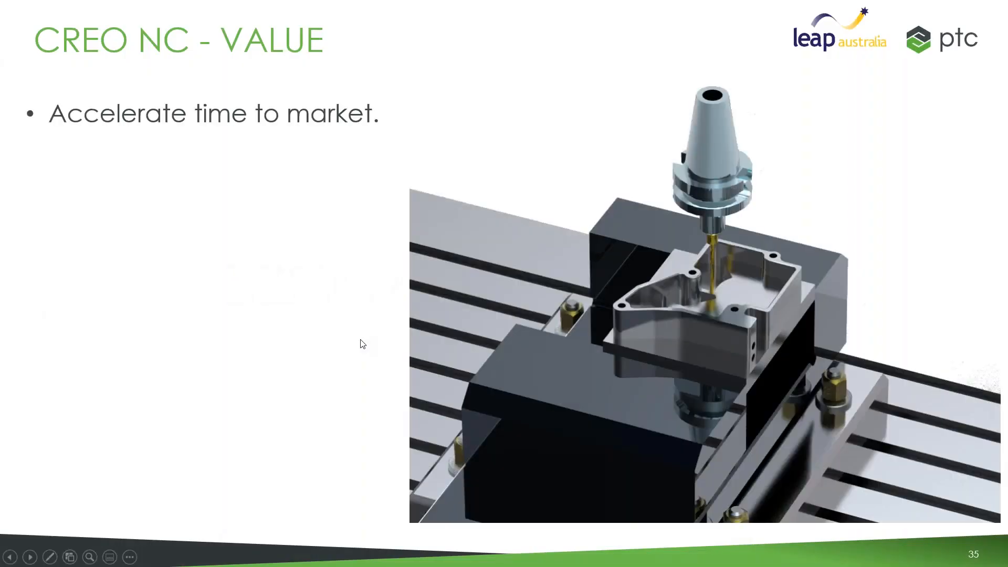